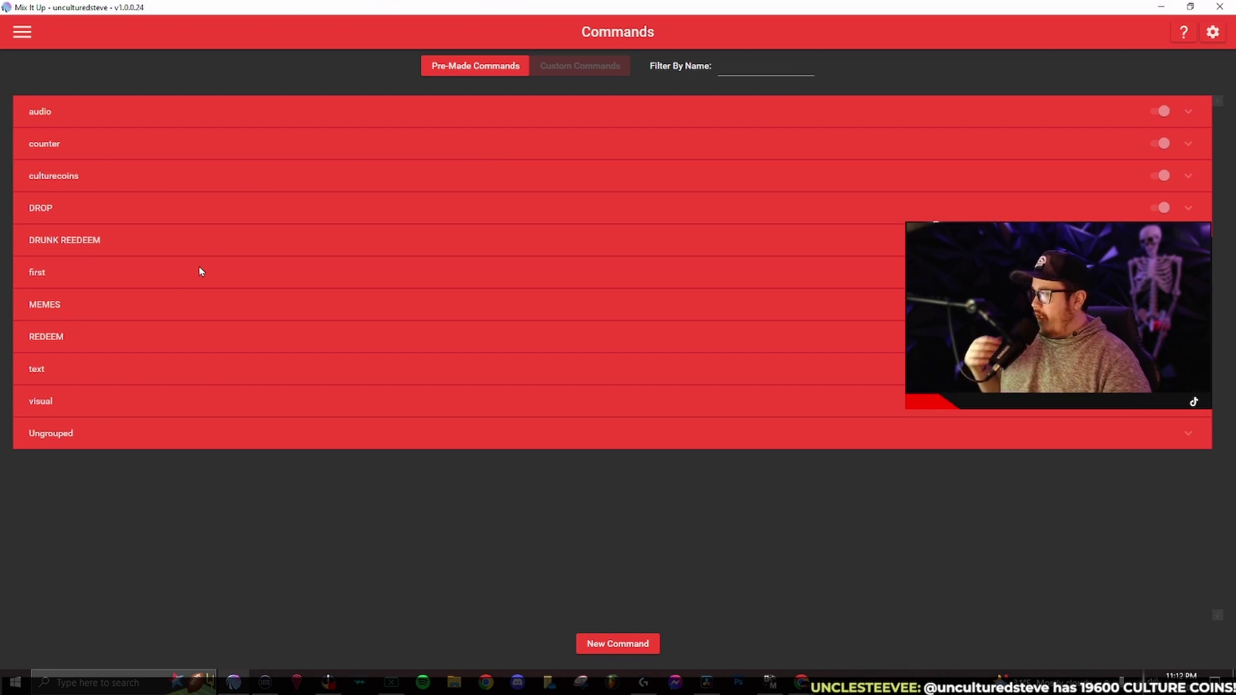
# Open the chat command from the text group and review its message-count chat reply
pyautogui.click(106, 379)
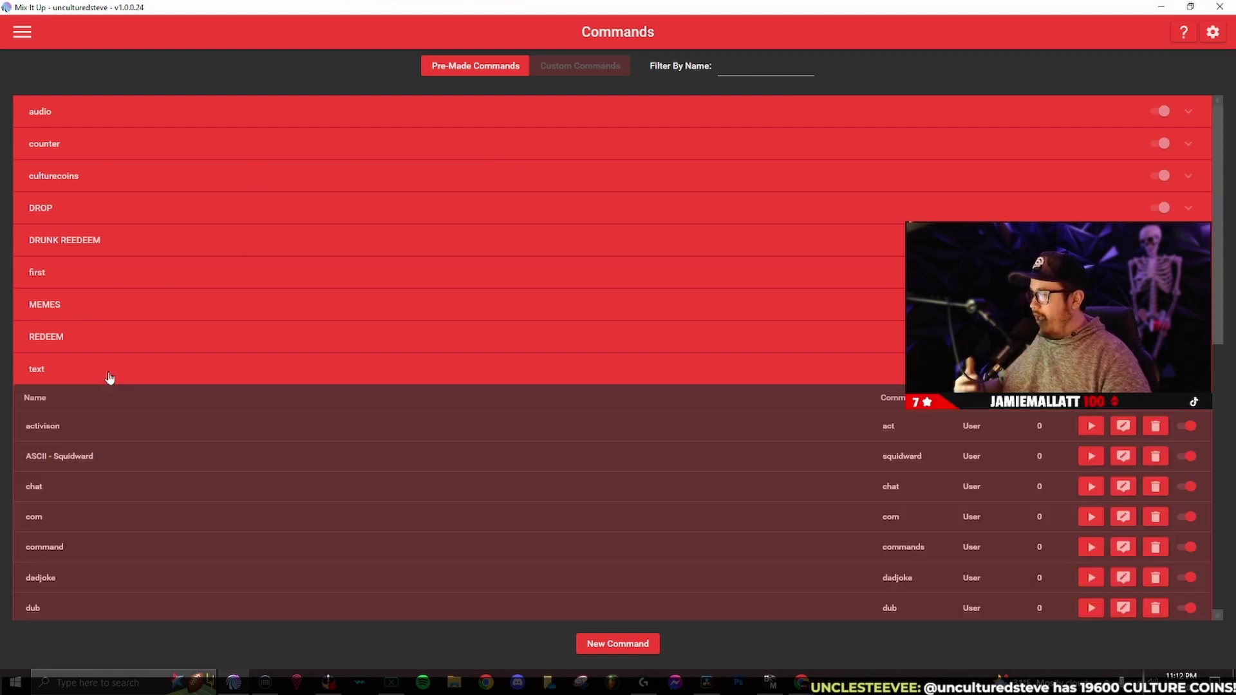
pyautogui.scroll(-6, 405, 354)
pyautogui.scroll(-1, 400, 357)
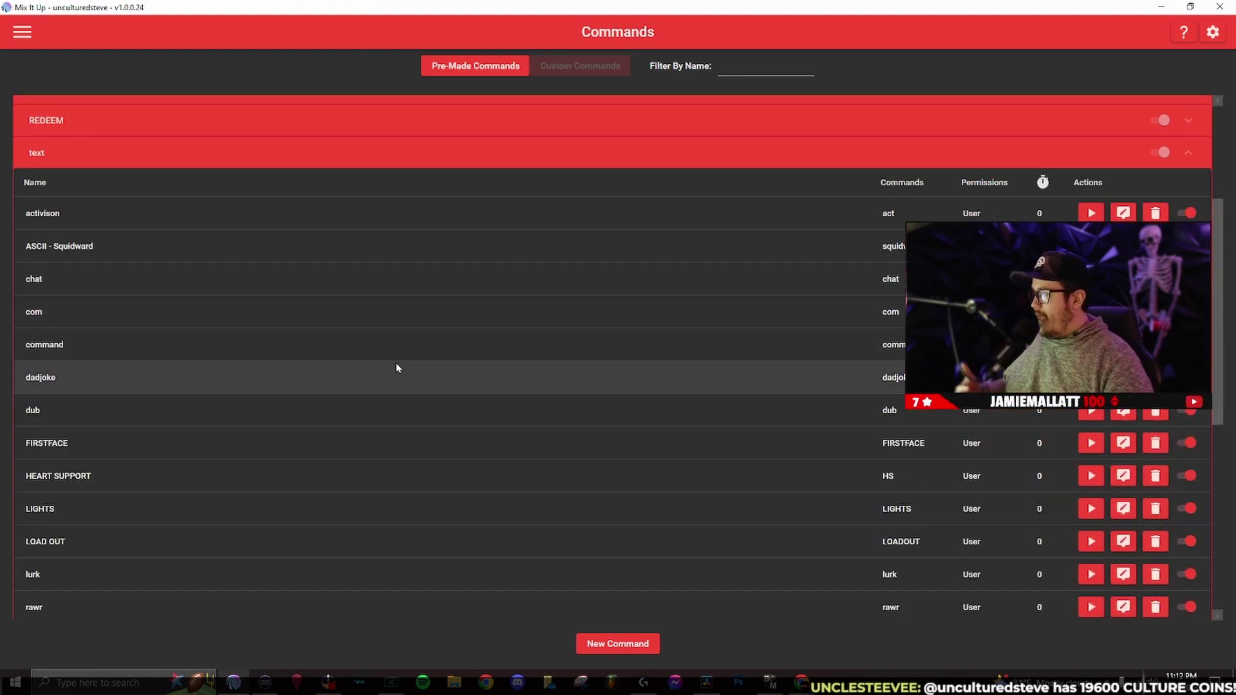
pyautogui.click(149, 287)
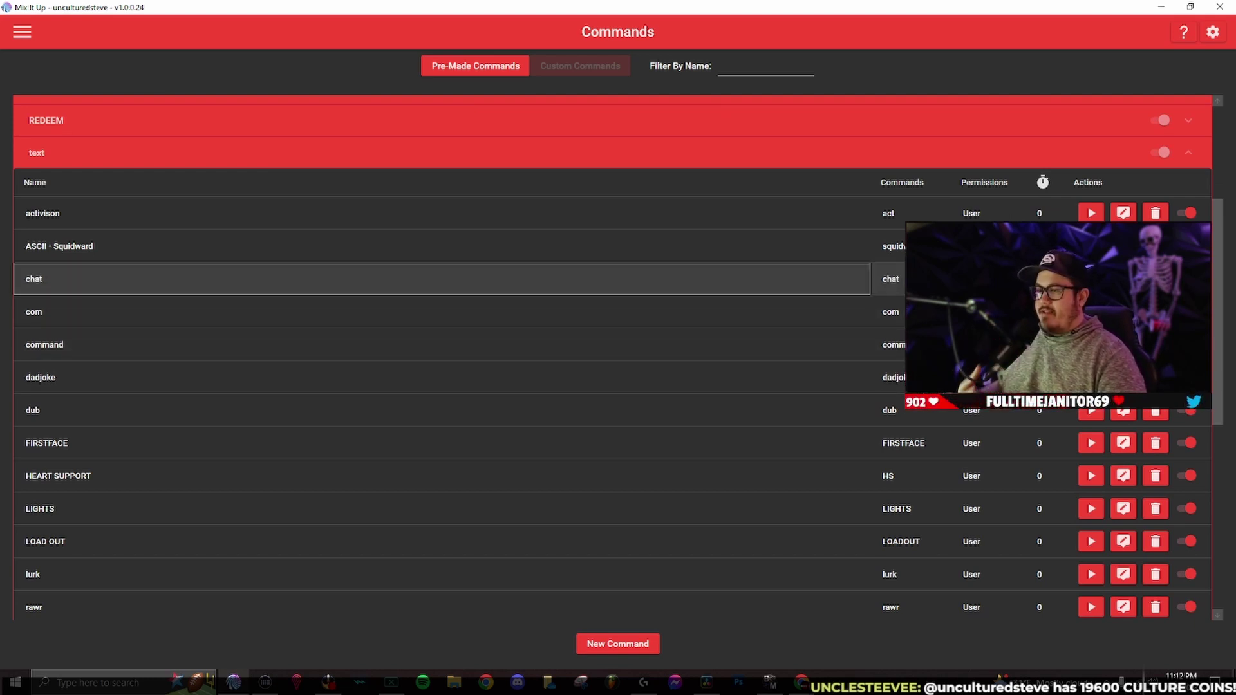
pyautogui.doubleClick(501, 279)
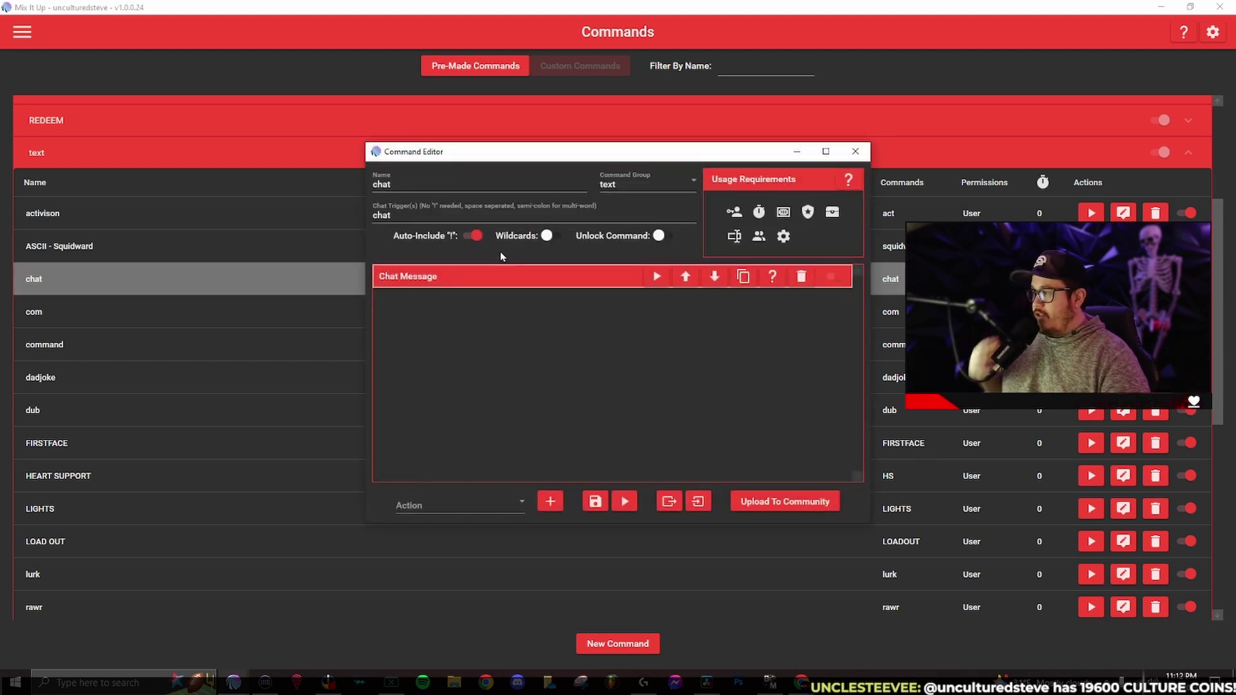
pyautogui.click(493, 278)
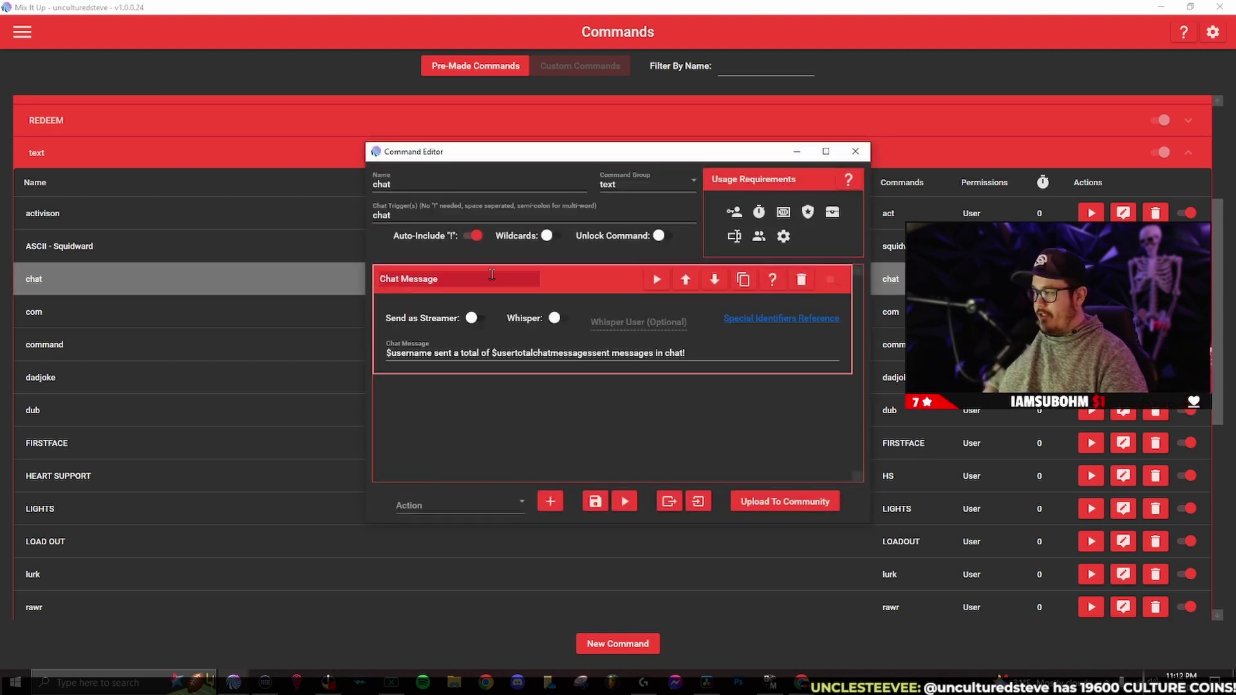
pyautogui.click(386, 354)
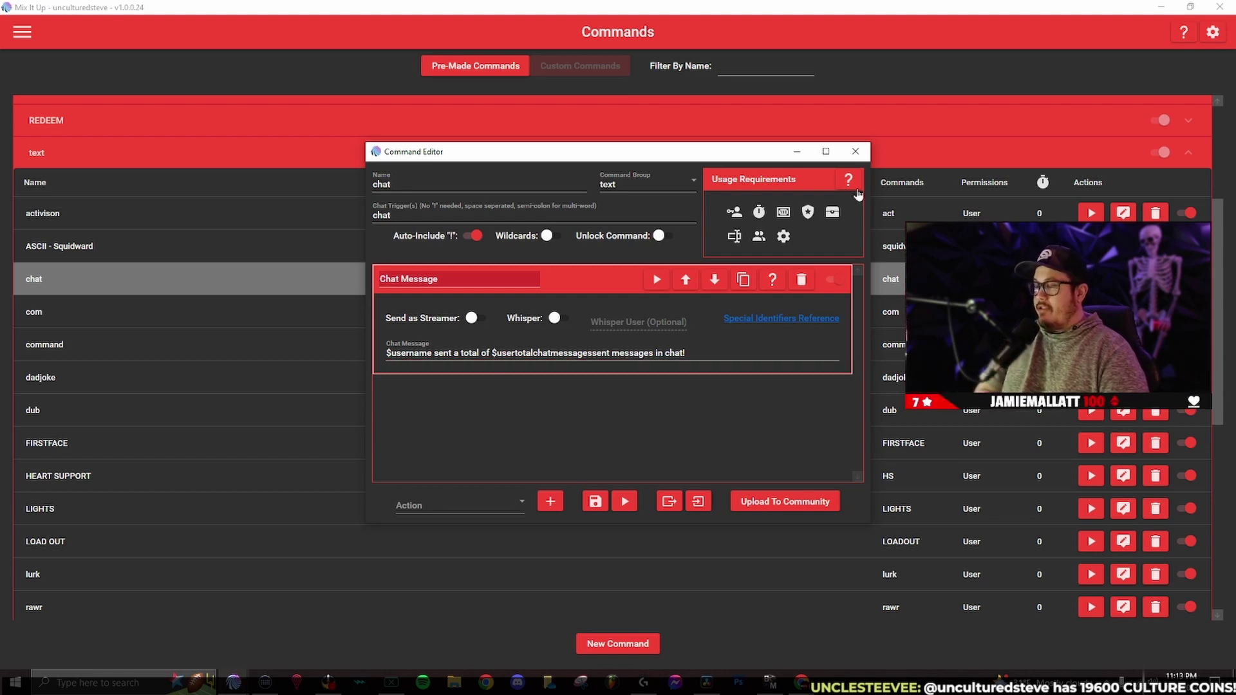
pyautogui.click(855, 152)
# Send !chat in Twitch chat; the bot replies that 216 messages were sent
pyautogui.click(1191, 8)
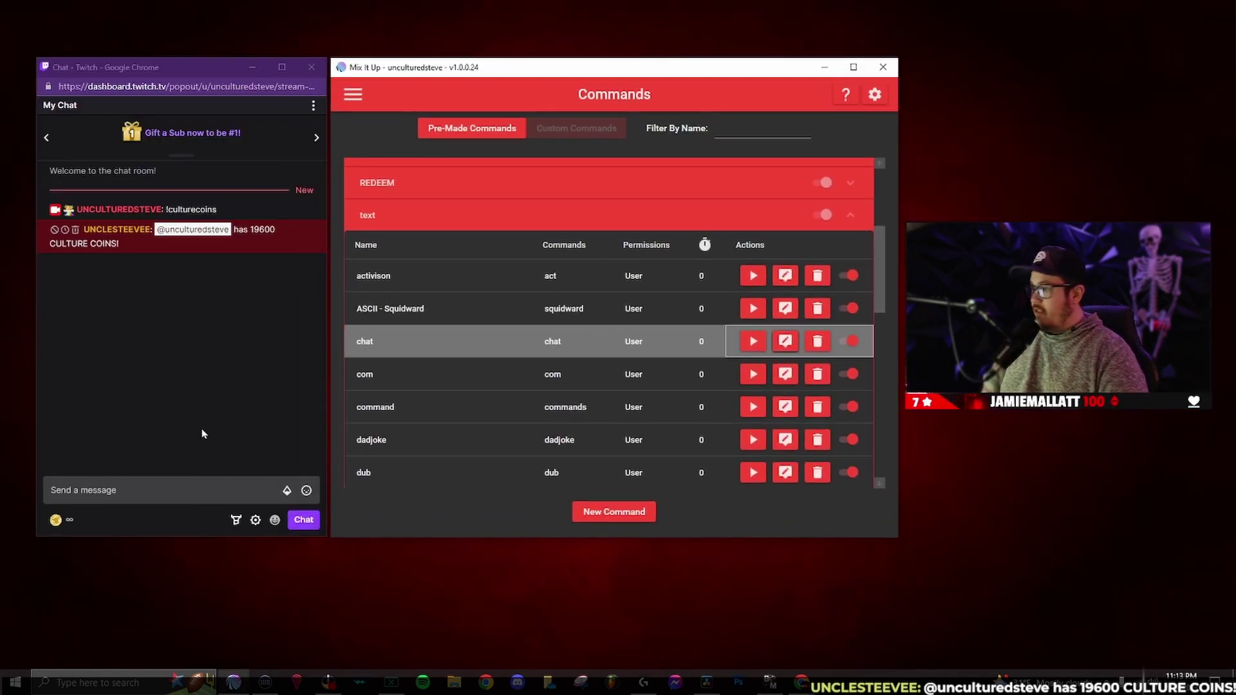
pyautogui.click(196, 486)
pyautogui.write('!')
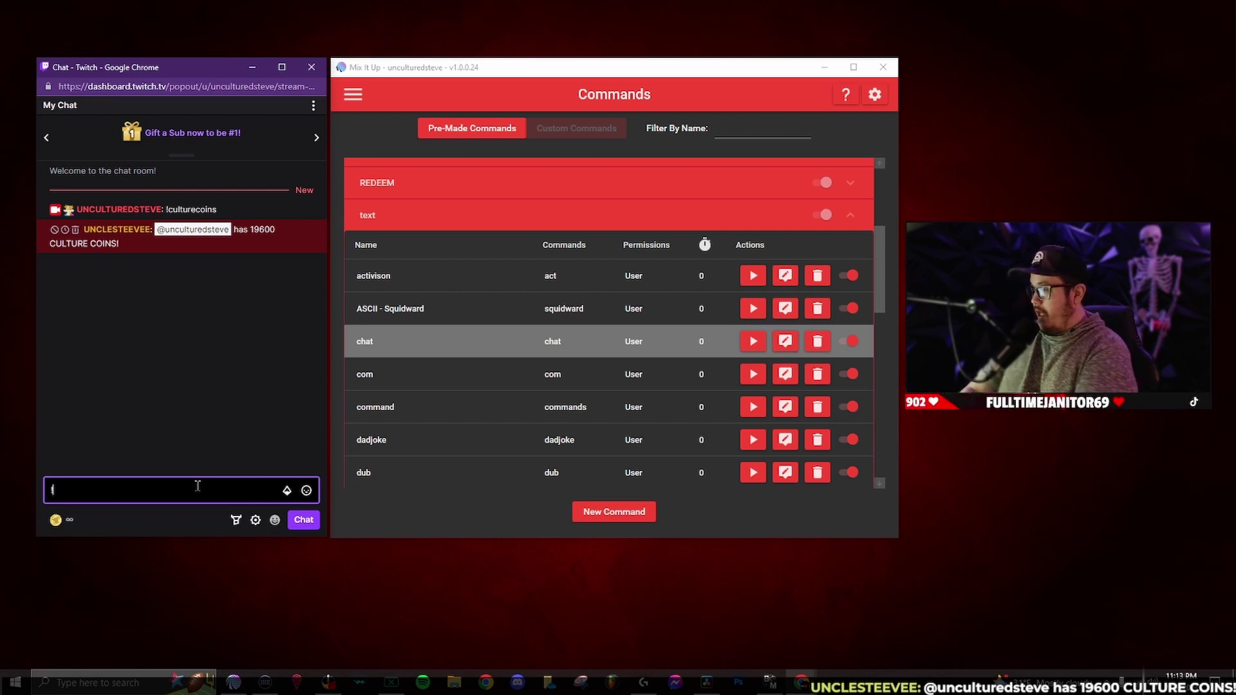
pyautogui.write('chat')
pyautogui.press('Return')
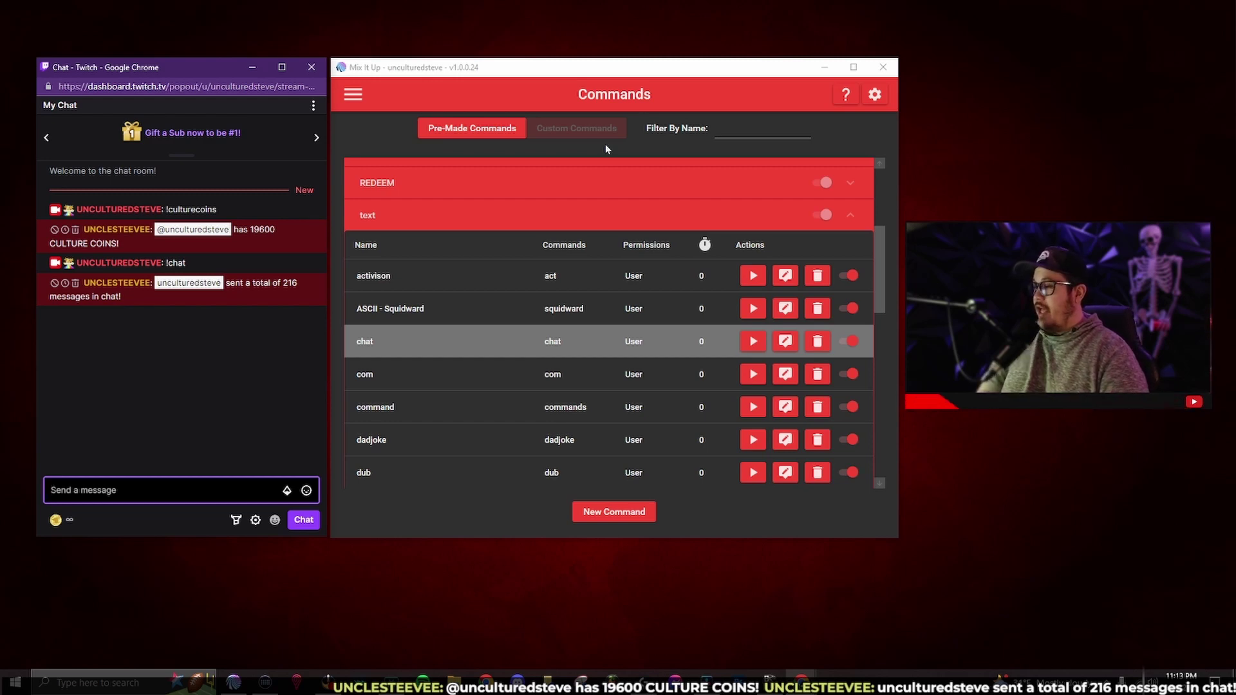
pyautogui.click(854, 66)
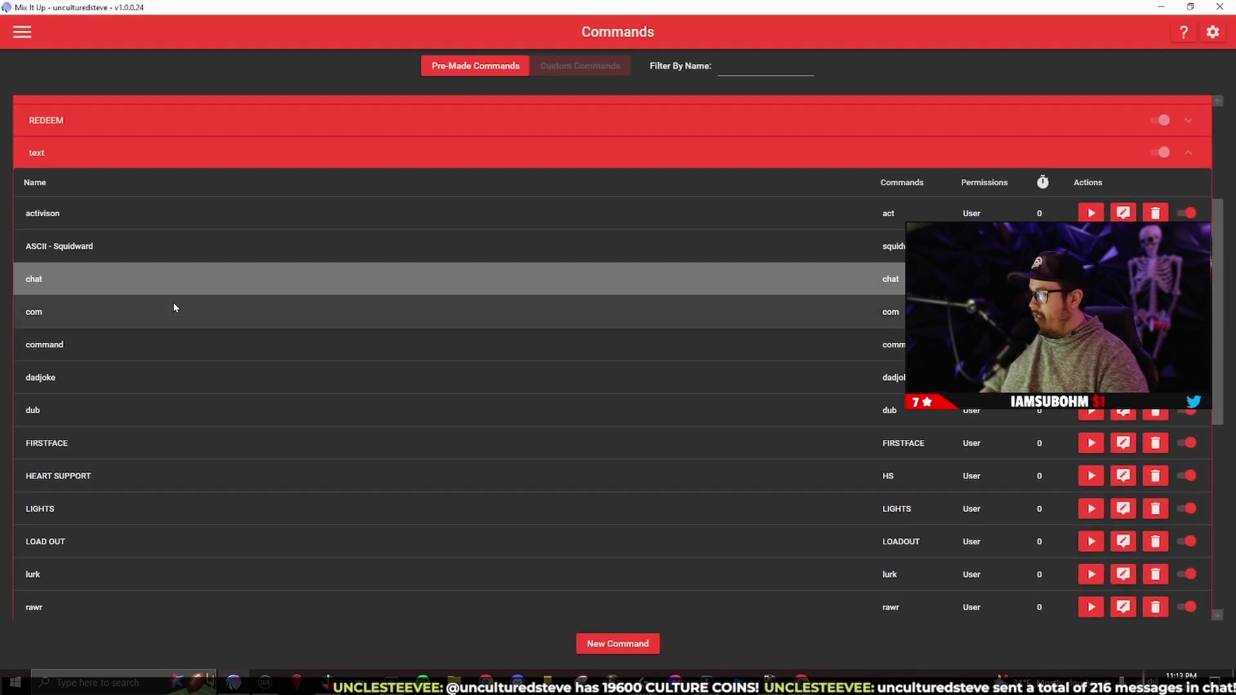
# Open the com command and review its commands-run chat message
pyautogui.click(176, 312)
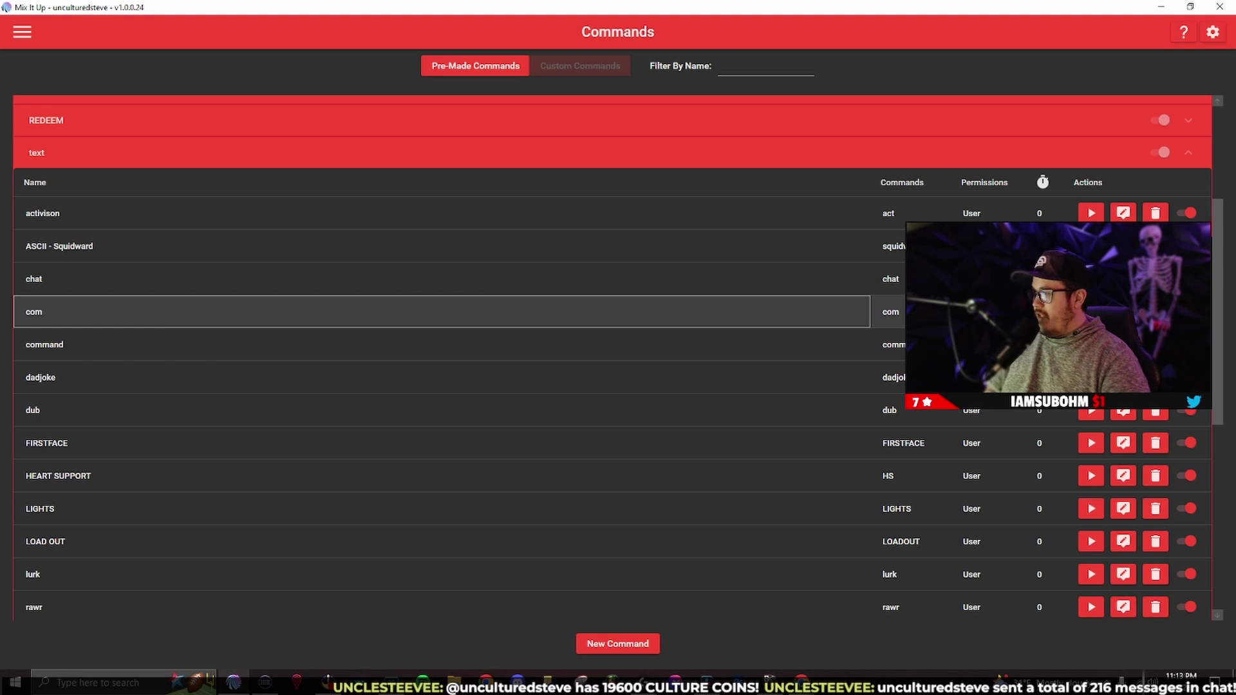
pyautogui.doubleClick(176, 312)
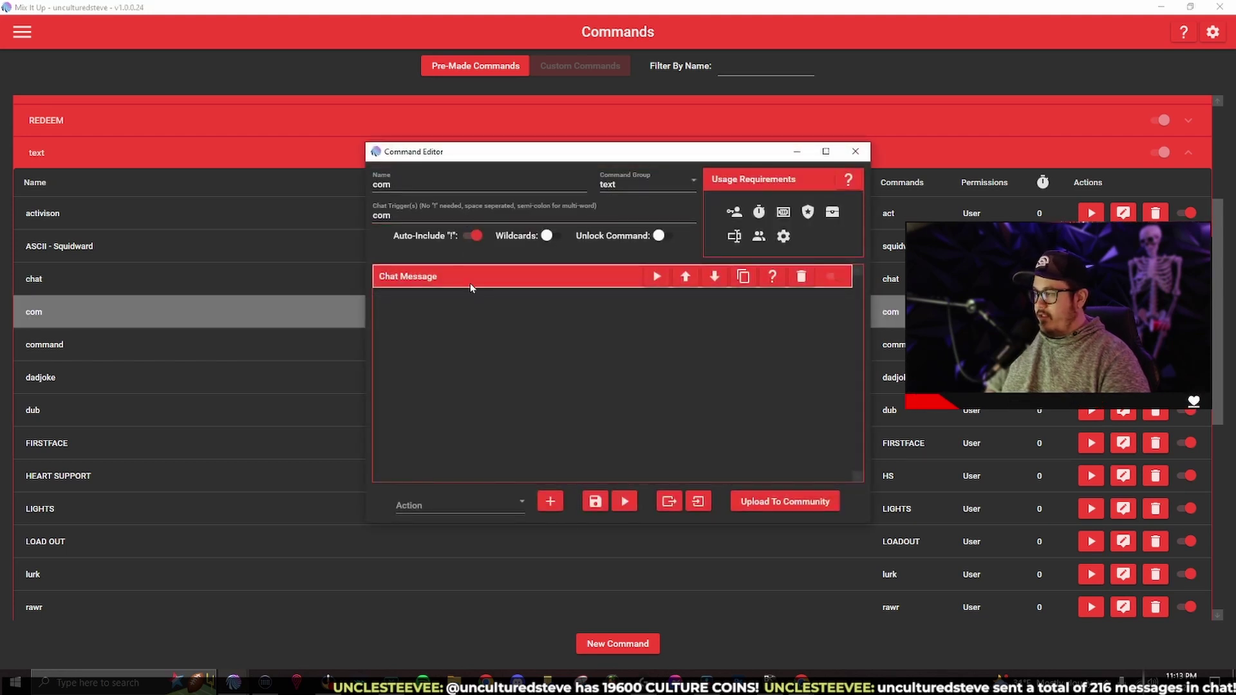
pyautogui.click(470, 284)
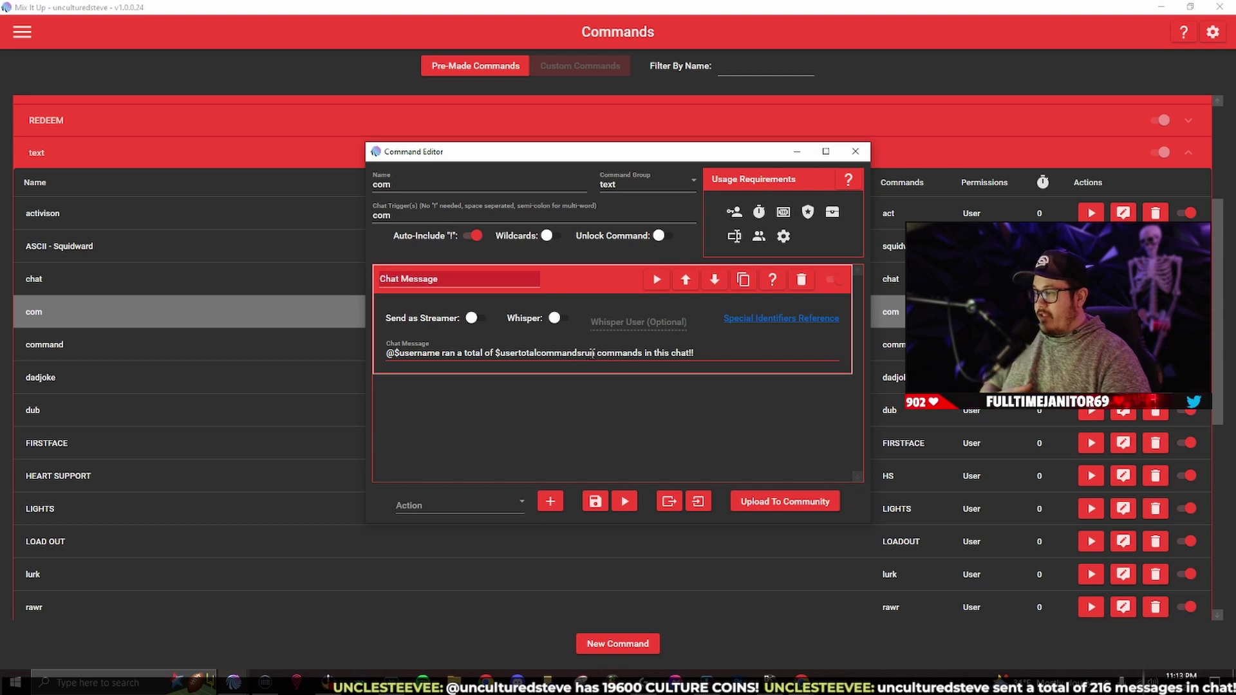
pyautogui.click(856, 151)
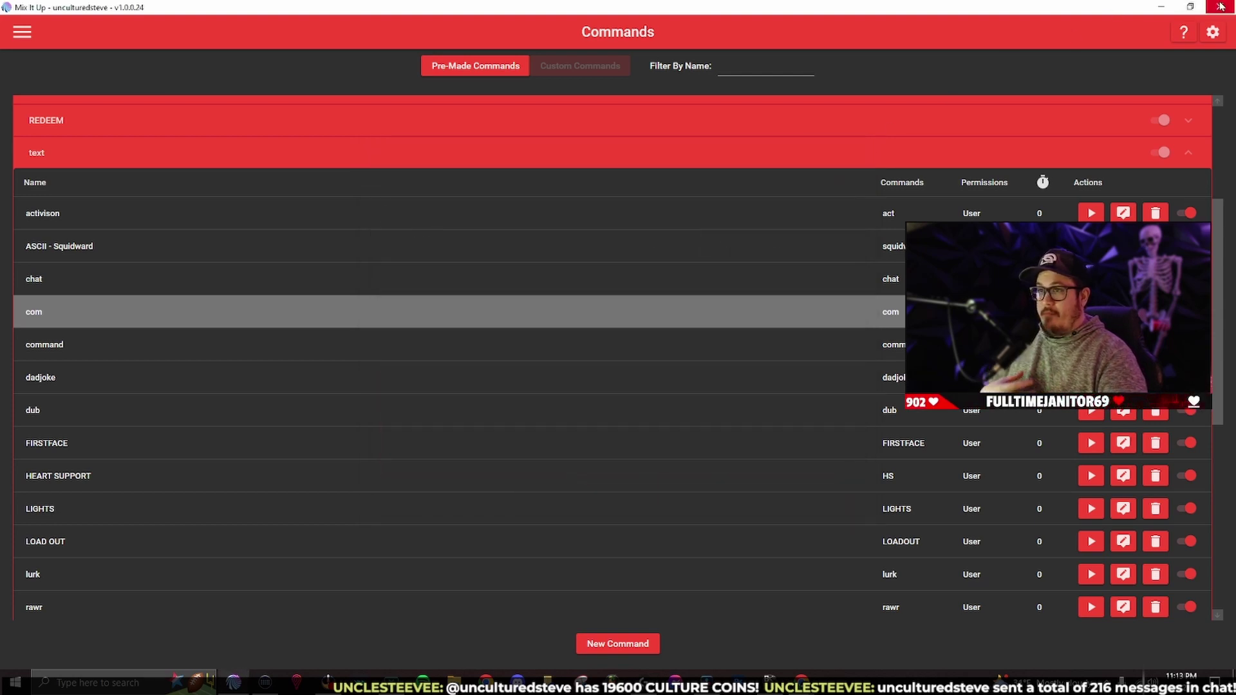
# Send !com in Twitch chat; the bot reports 468 commands run
pyautogui.click(1190, 7)
pyautogui.click(203, 490)
pyautogui.write('!')
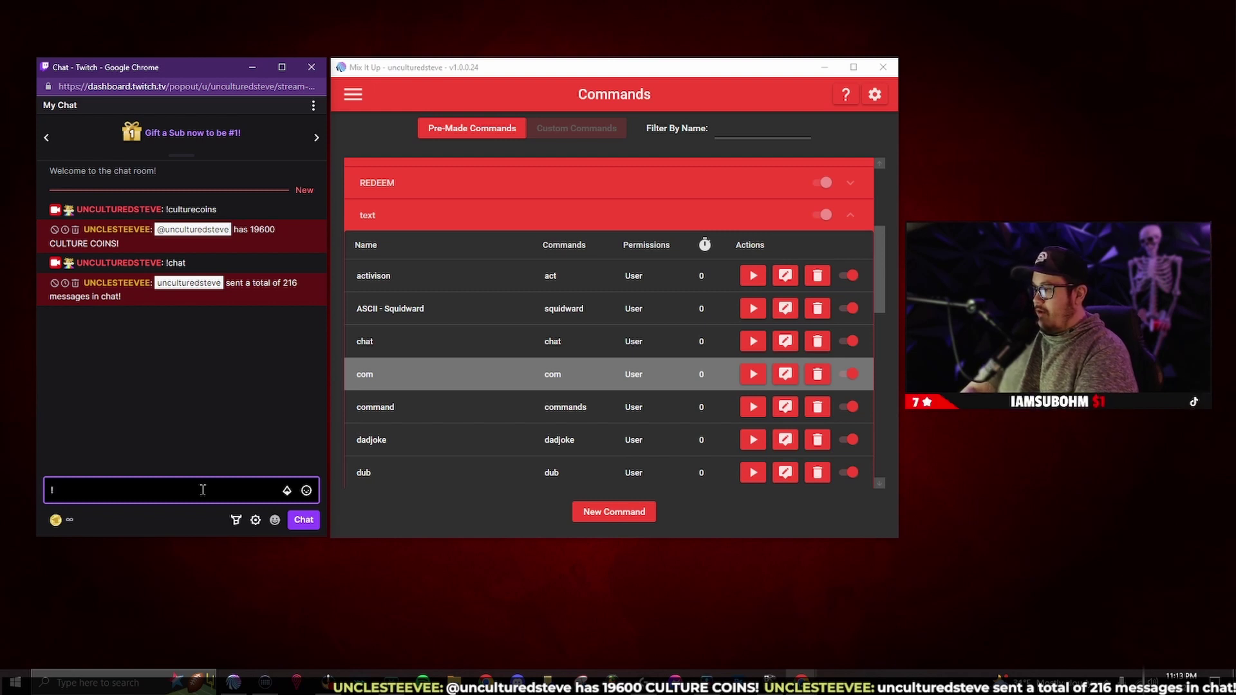
pyautogui.write('com')
pyautogui.press('Return')
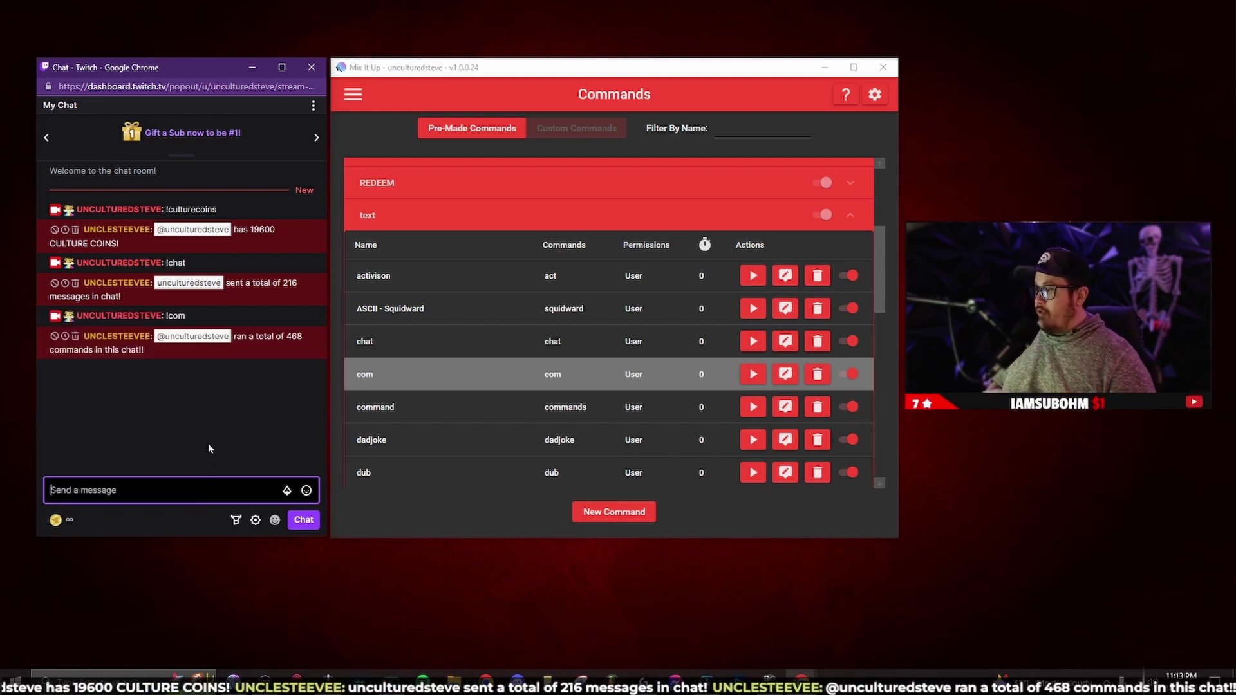
pyautogui.click(854, 67)
pyautogui.scroll(-8, 251, 381)
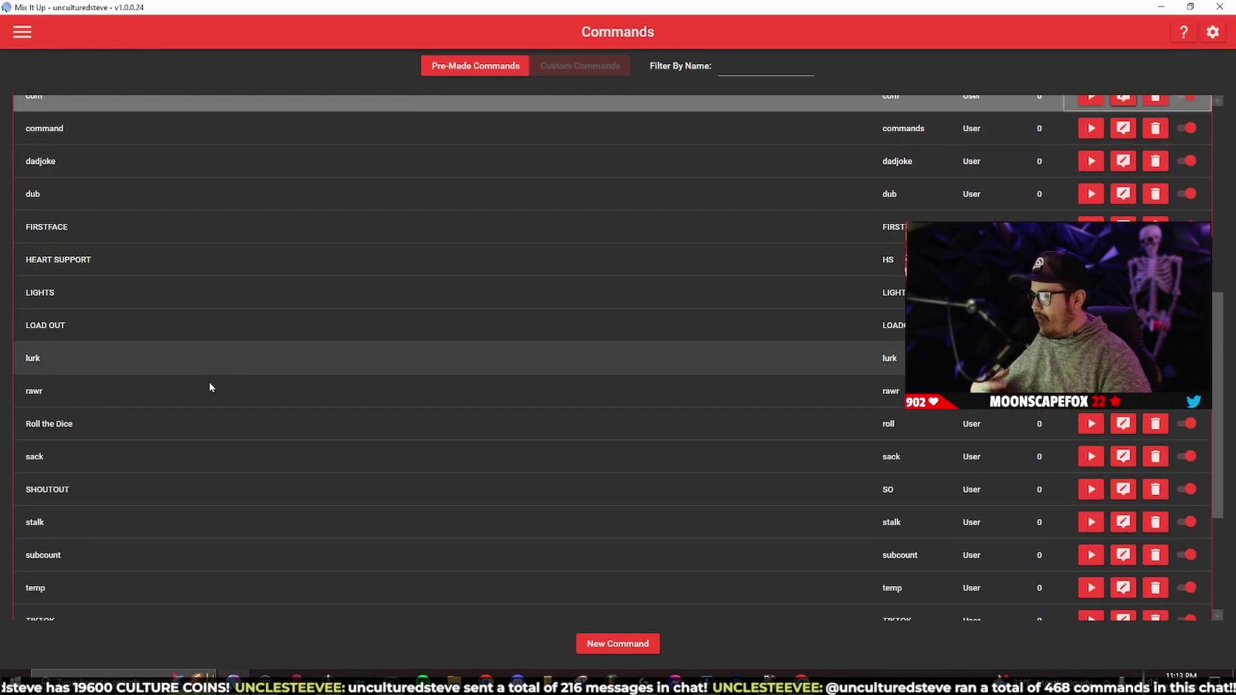
# Open the stalk command and review its streams-watched chat message
pyautogui.click(122, 491)
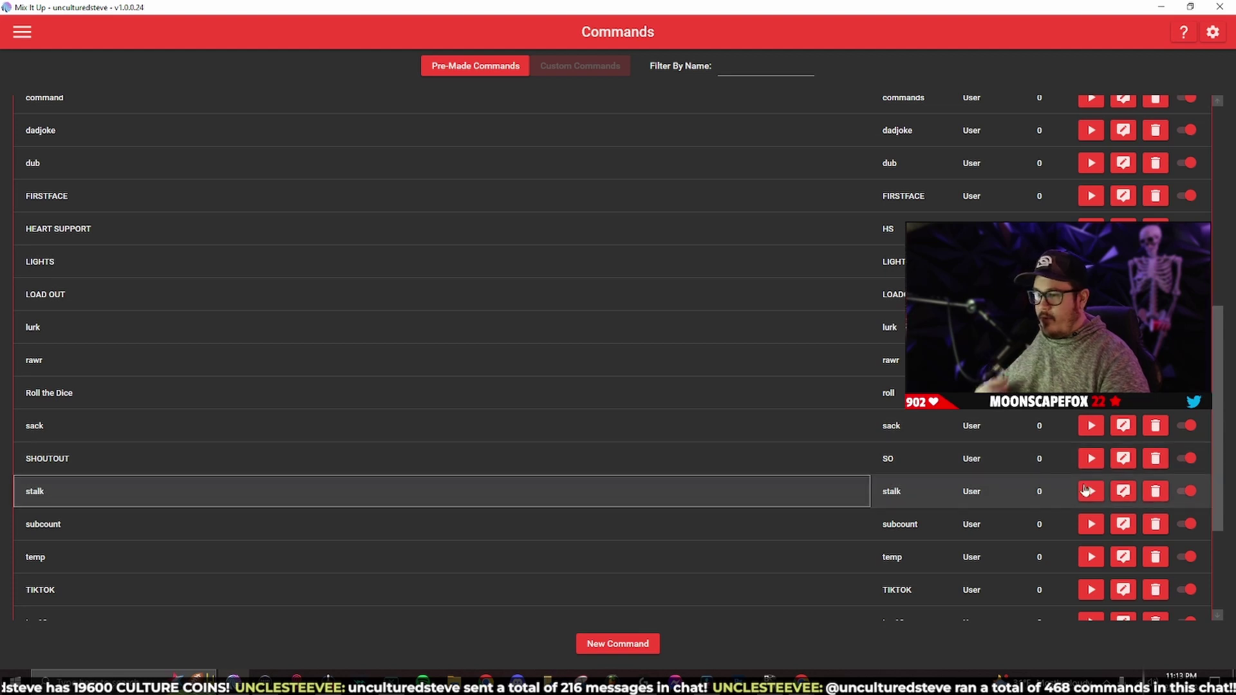
pyautogui.click(1125, 492)
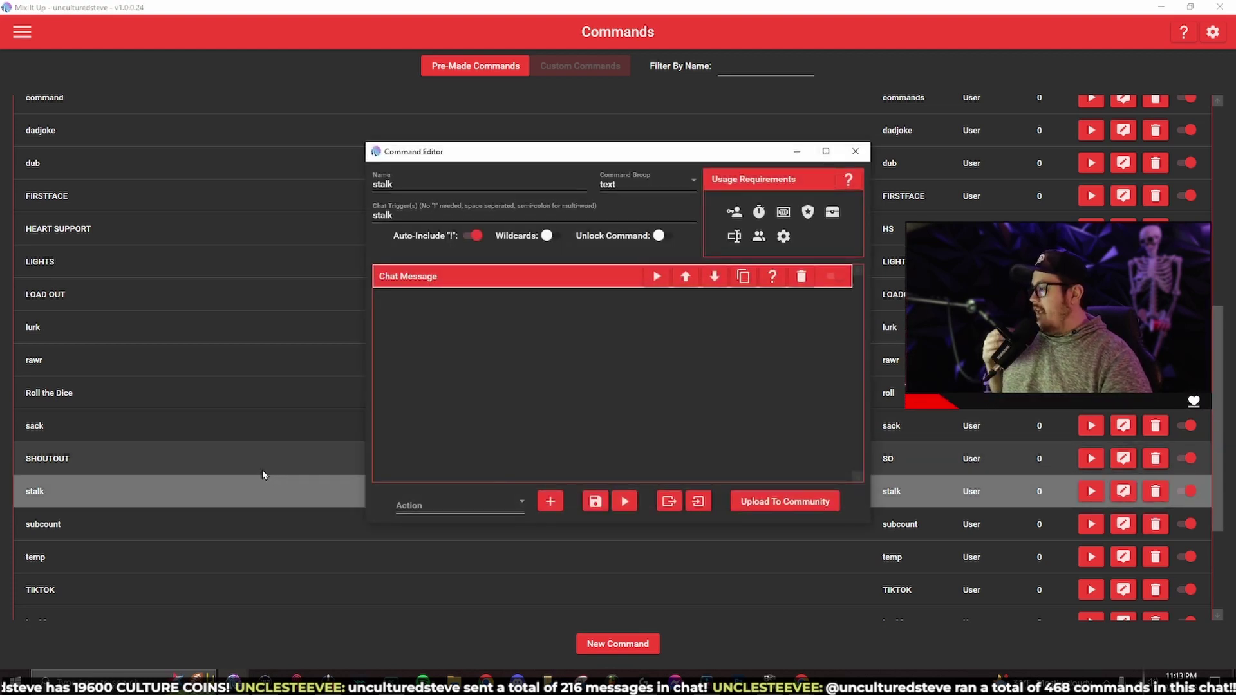
pyautogui.click(474, 285)
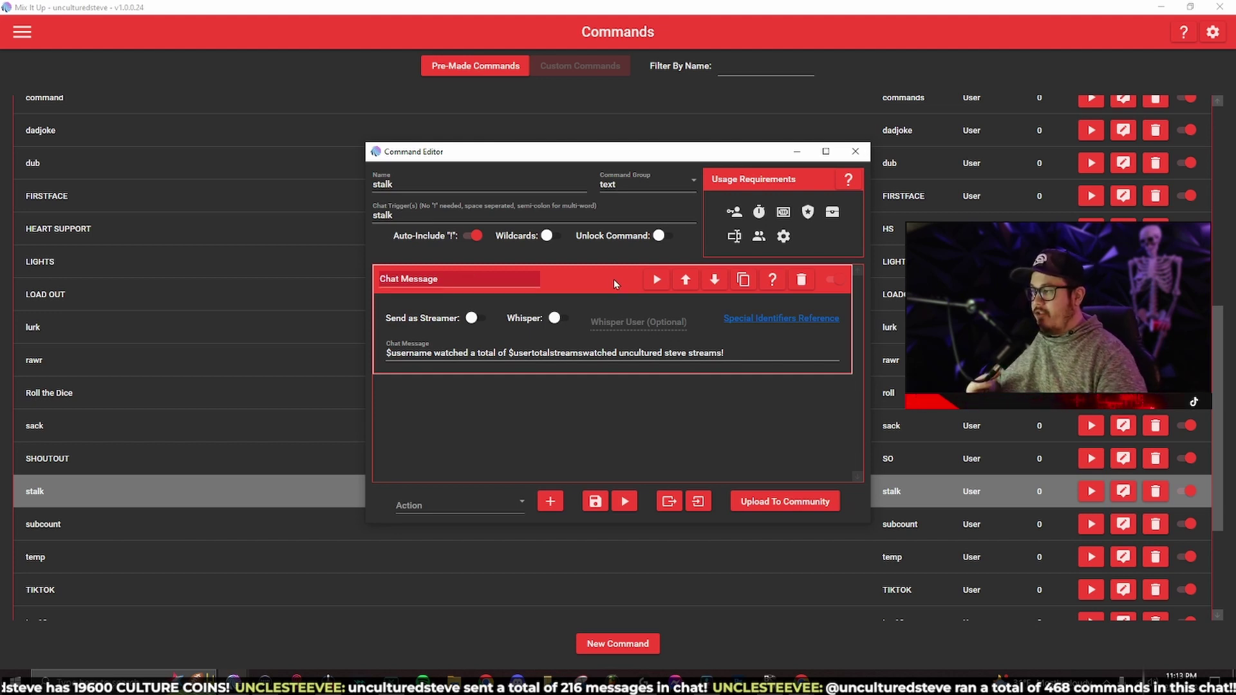
pyautogui.click(395, 353)
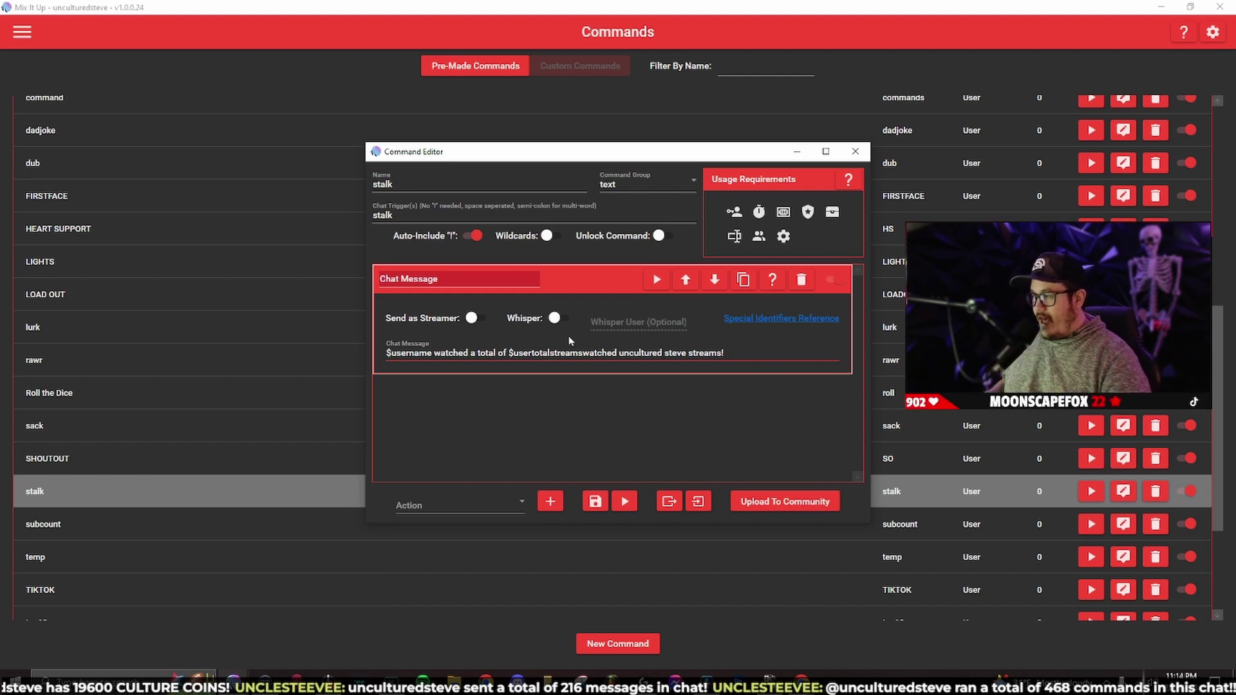
pyautogui.click(855, 151)
# Send !stalk in Twitch chat; the bot reports 38 streams watched
pyautogui.click(1190, 7)
pyautogui.click(117, 494)
pyautogui.write('!stalk')
pyautogui.press('Return')
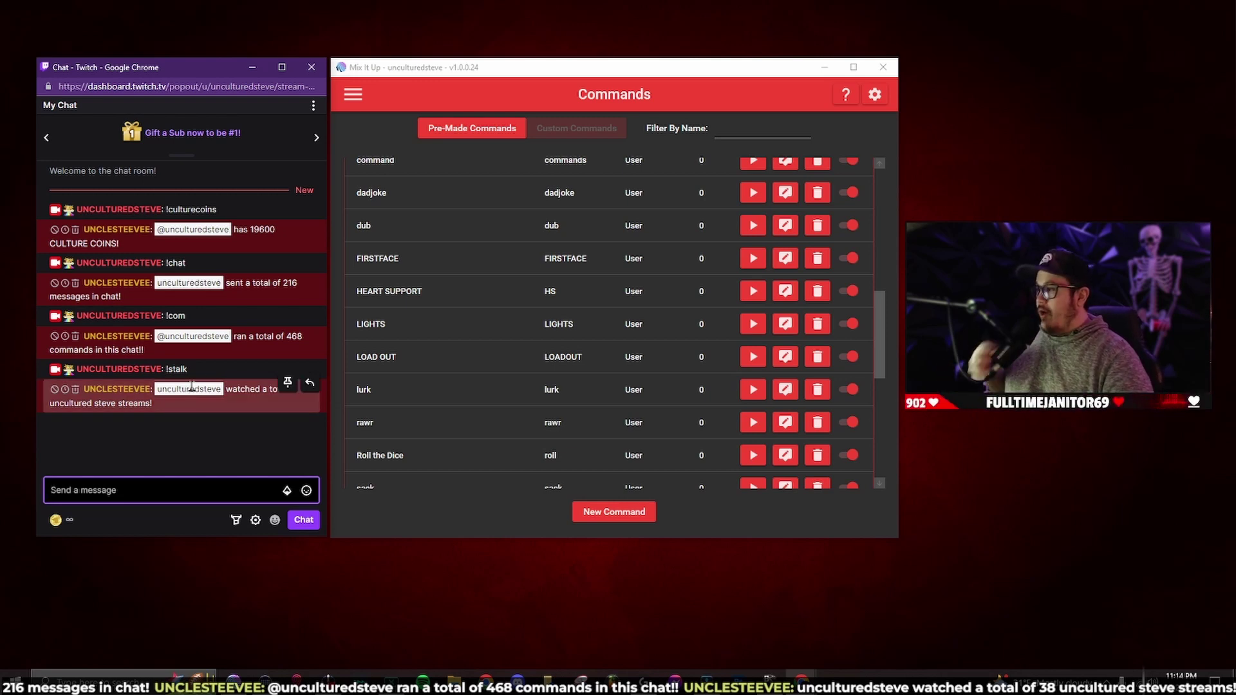
pyautogui.click(853, 68)
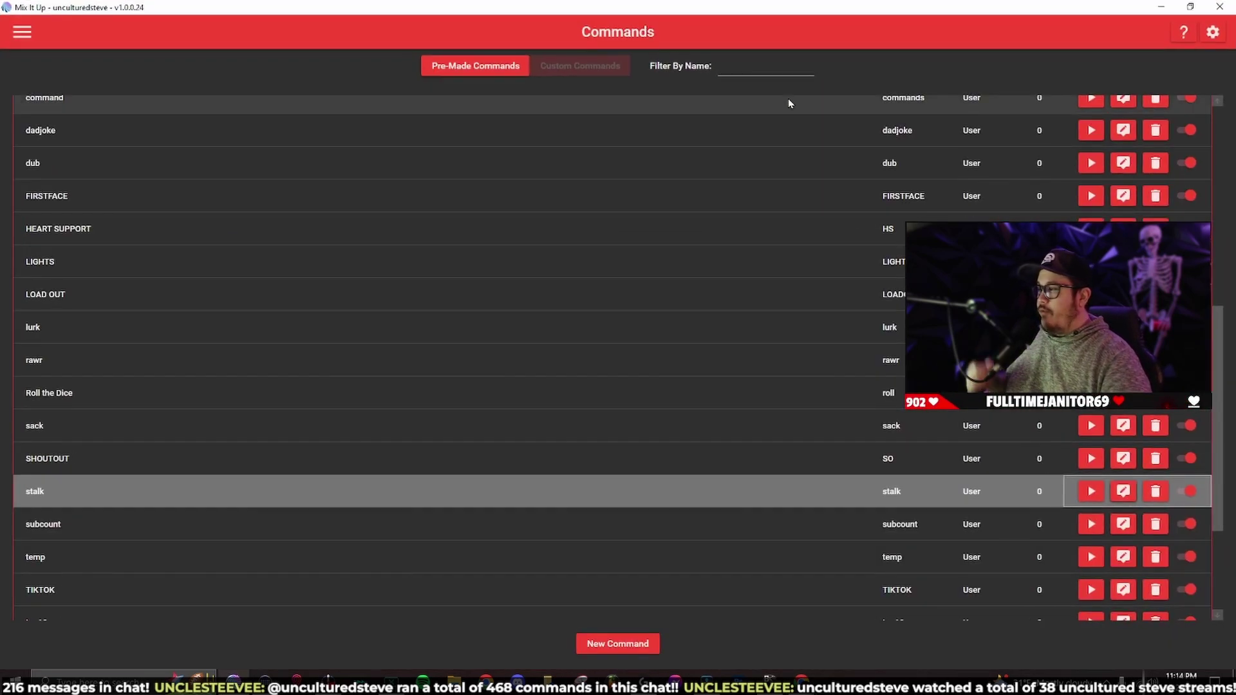
# Collapse the text group and go to the Events page from the main menu
pyautogui.scroll(5, 89, 152)
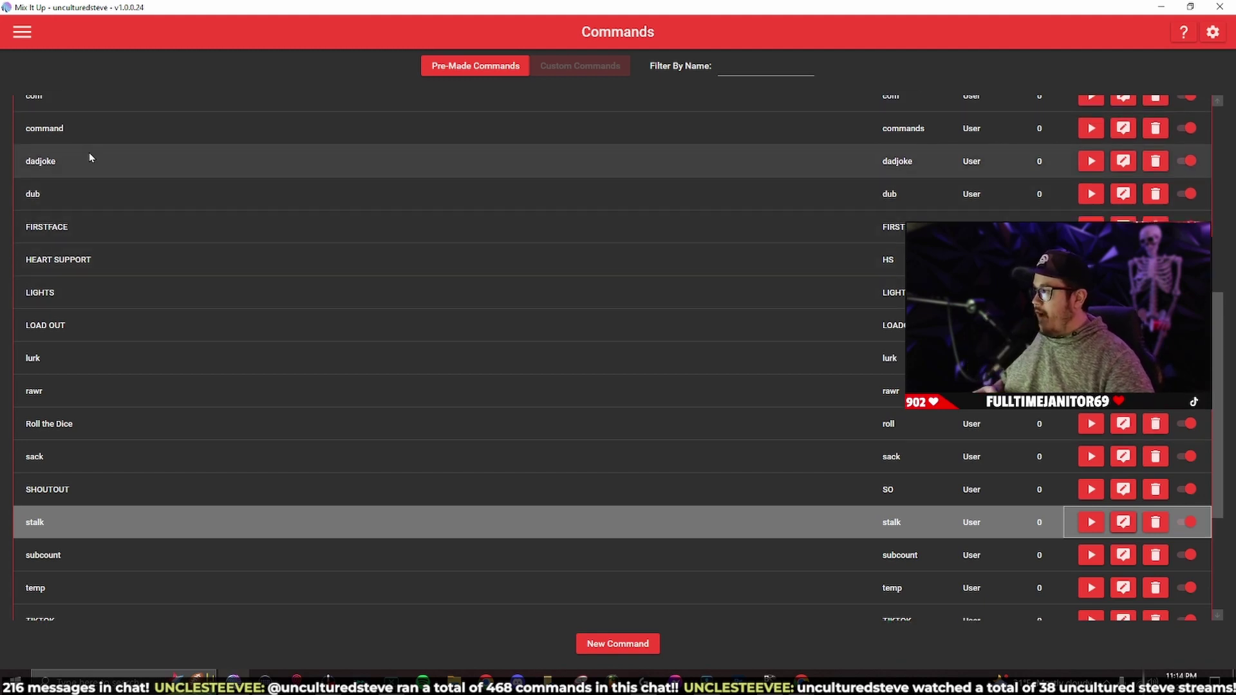
pyautogui.click(83, 193)
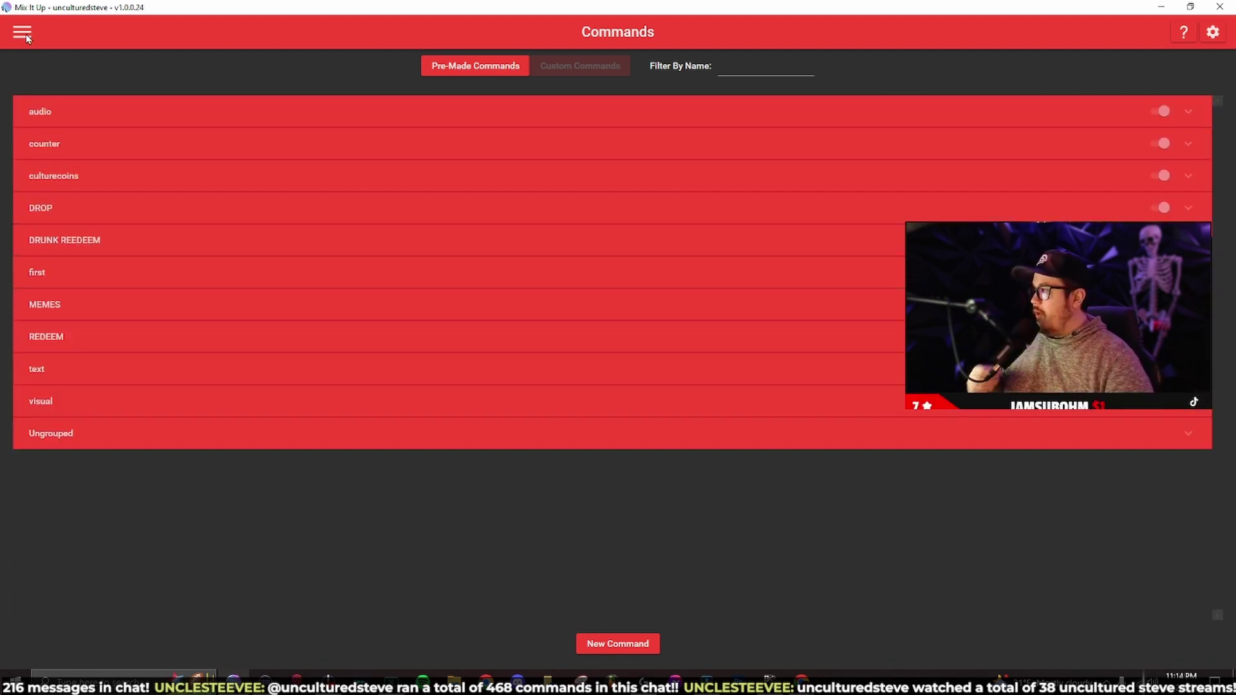
pyautogui.click(22, 31)
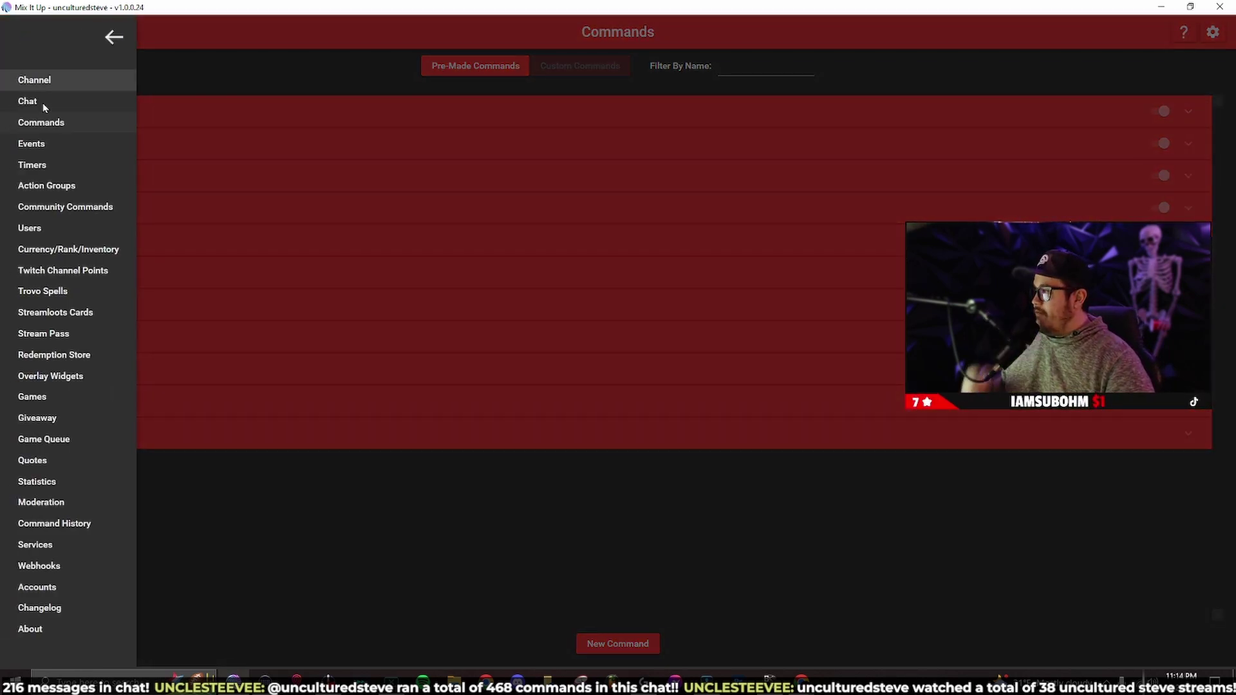
pyautogui.click(38, 144)
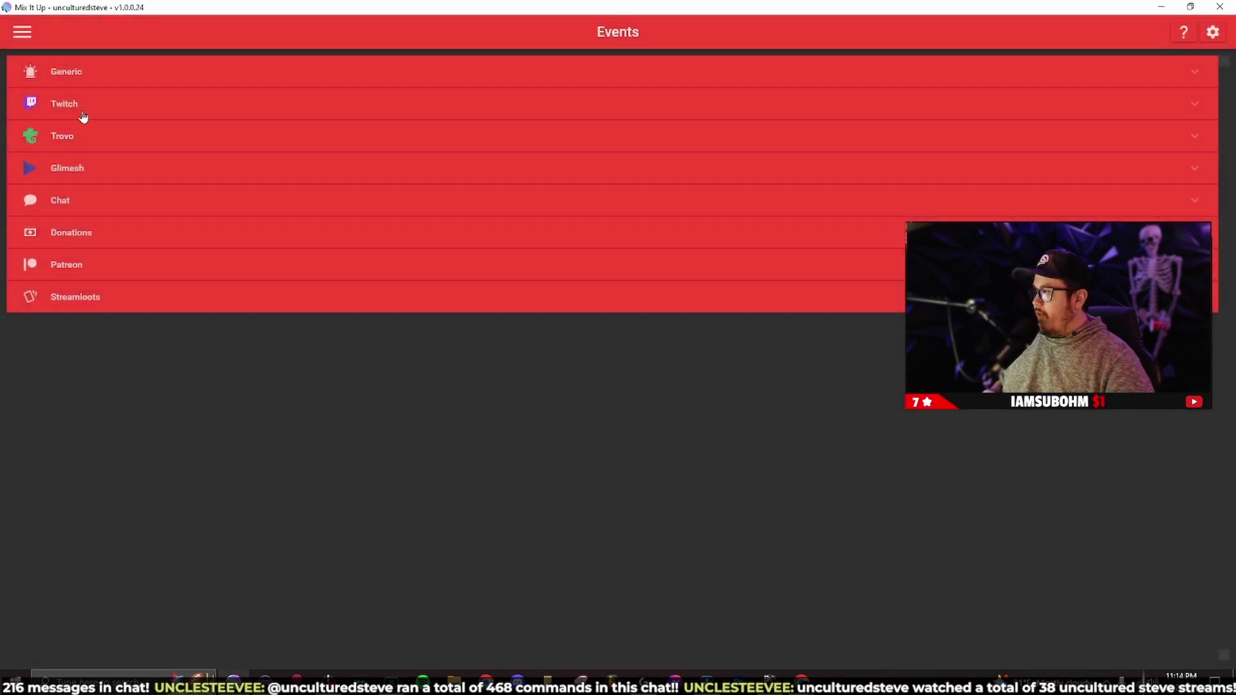
# Expand the Twitch events and open Twitch Channel Raided in the Command Editor
pyautogui.click(97, 107)
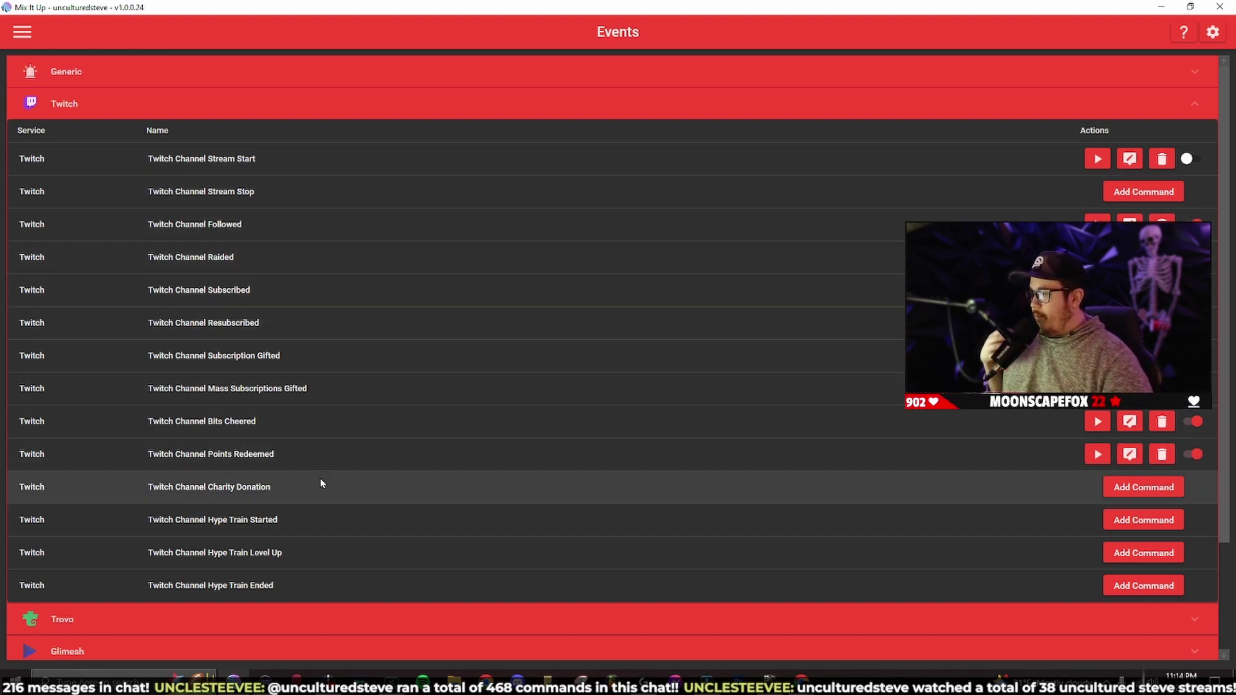
pyautogui.click(362, 260)
pyautogui.click(1129, 257)
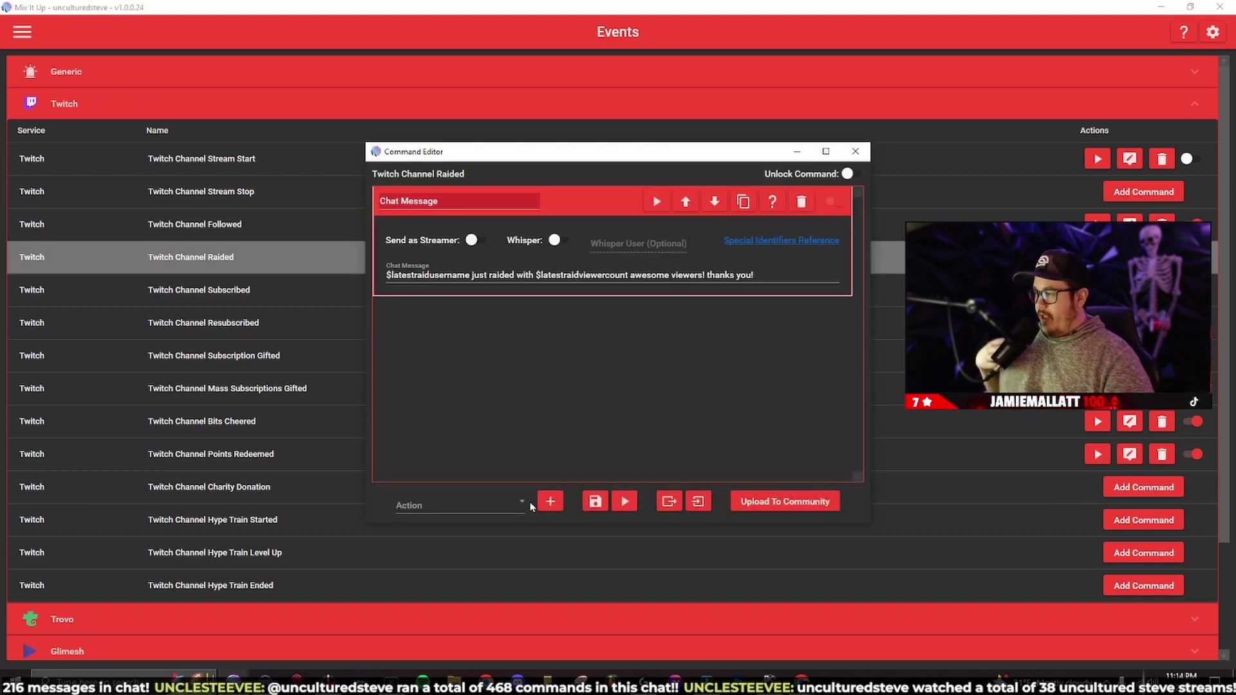
pyautogui.click(391, 275)
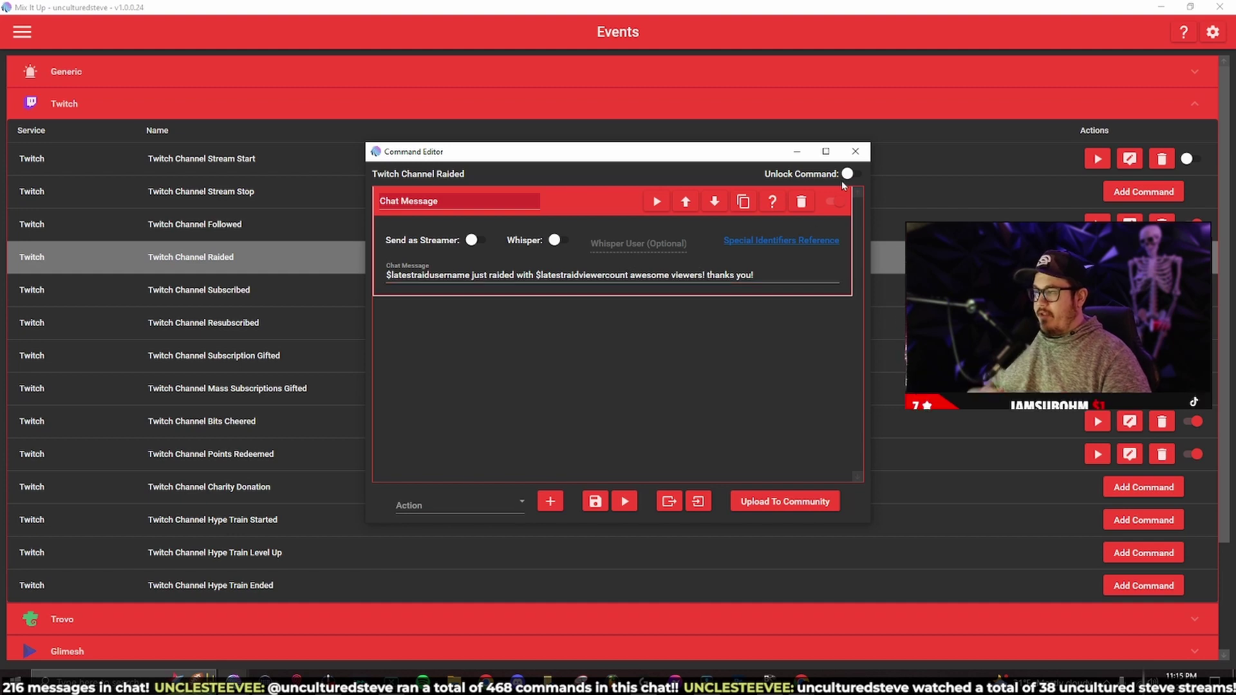
pyautogui.click(855, 151)
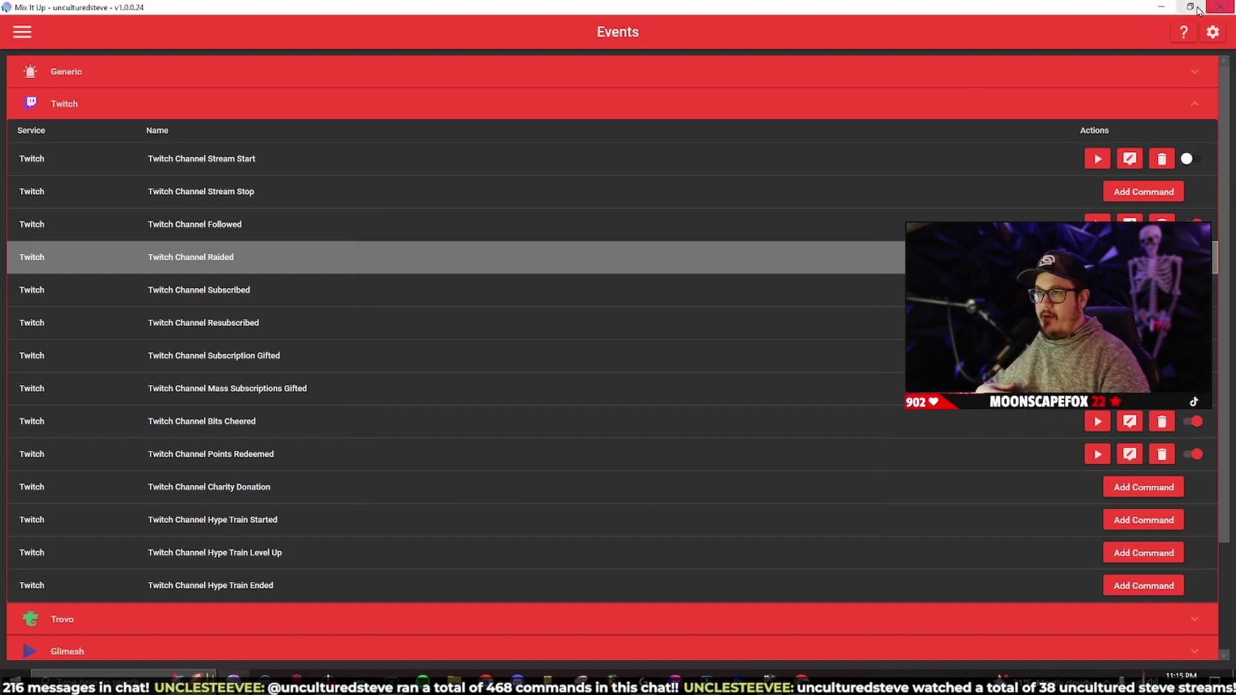
pyautogui.click(1190, 7)
# Run the Channel Raided test with sample values, posting a thank-you for 11 viewers
pyautogui.click(762, 320)
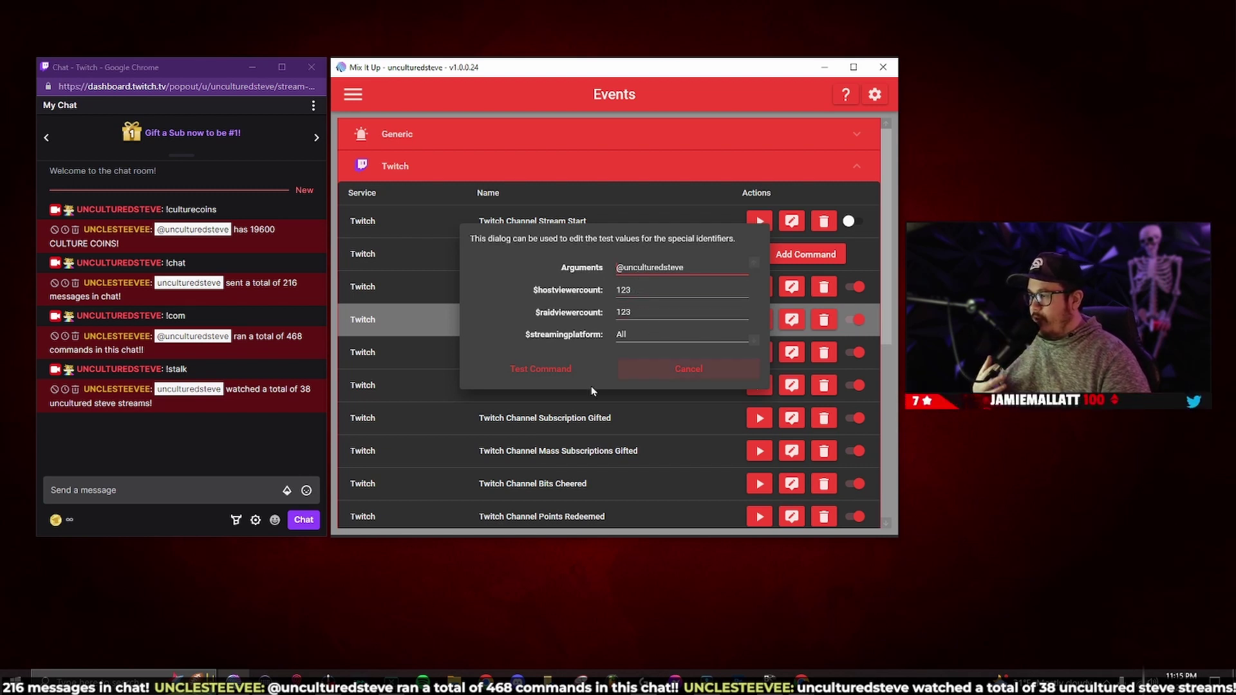
pyautogui.click(555, 372)
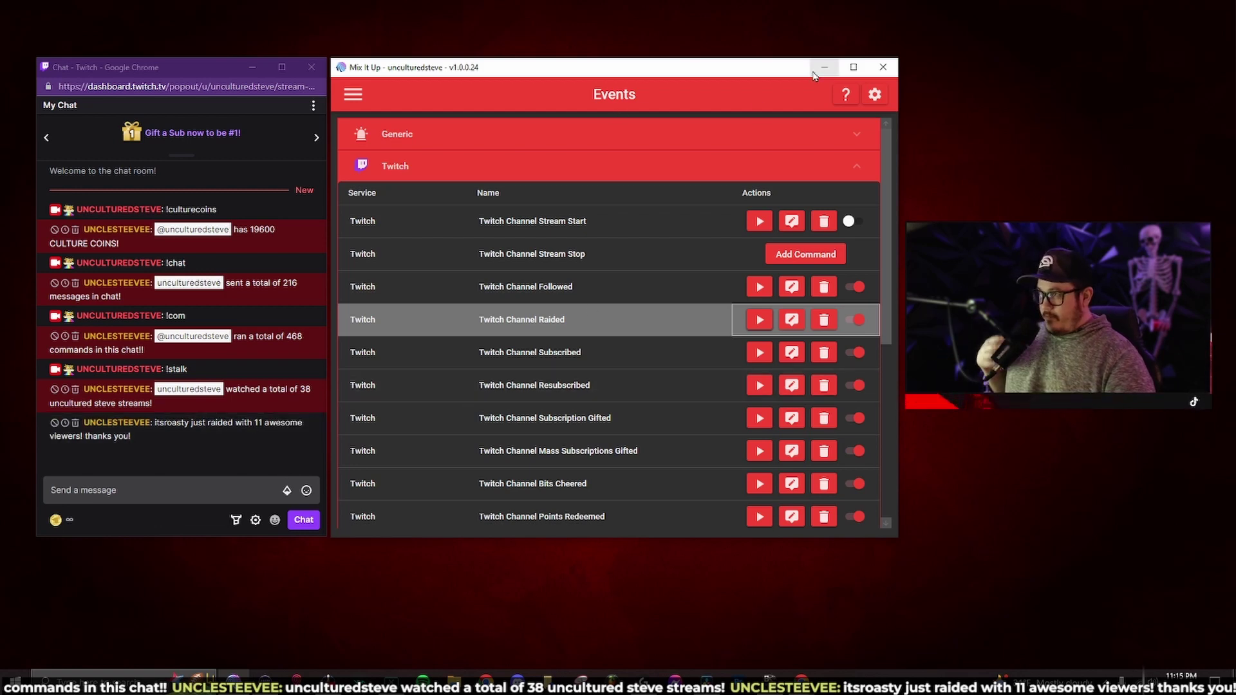
pyautogui.click(854, 68)
pyautogui.click(346, 290)
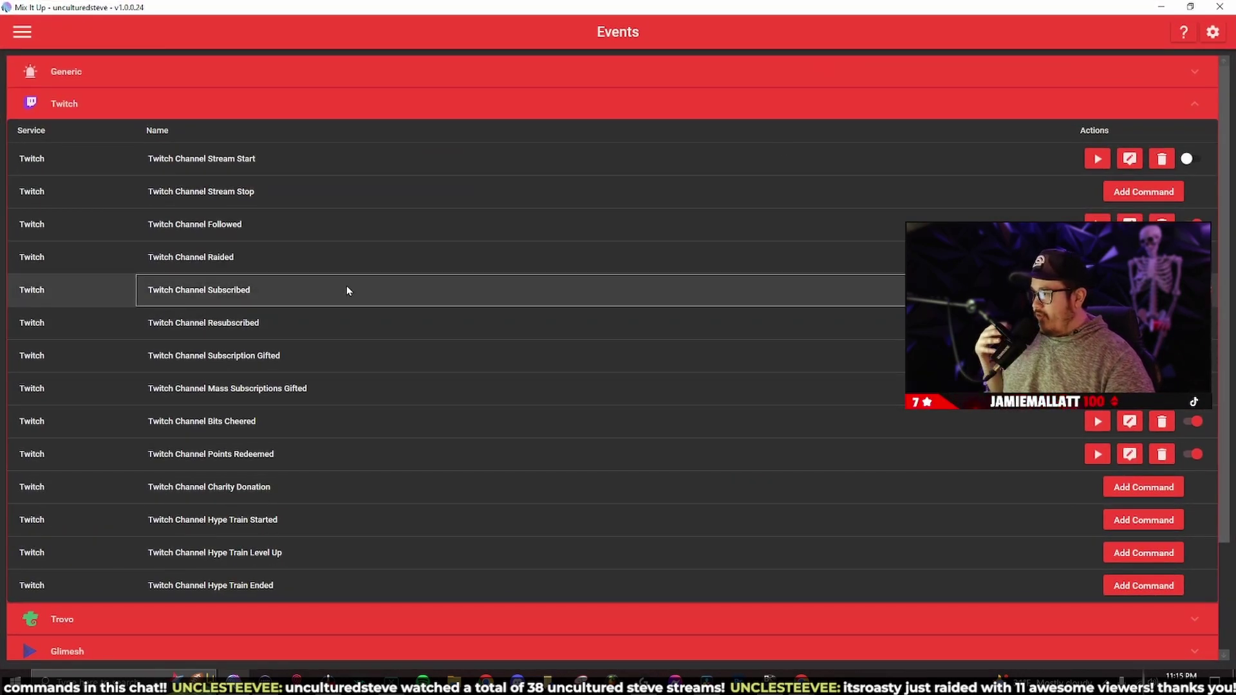
pyautogui.doubleClick(388, 297)
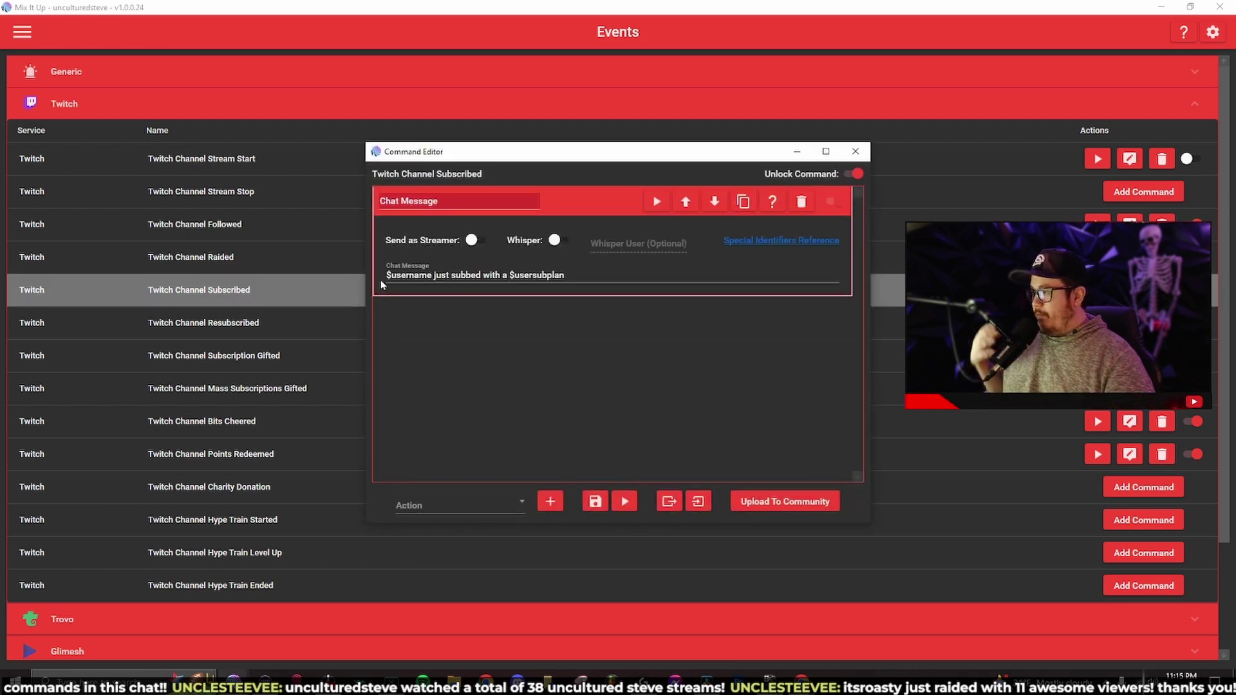
pyautogui.click(854, 153)
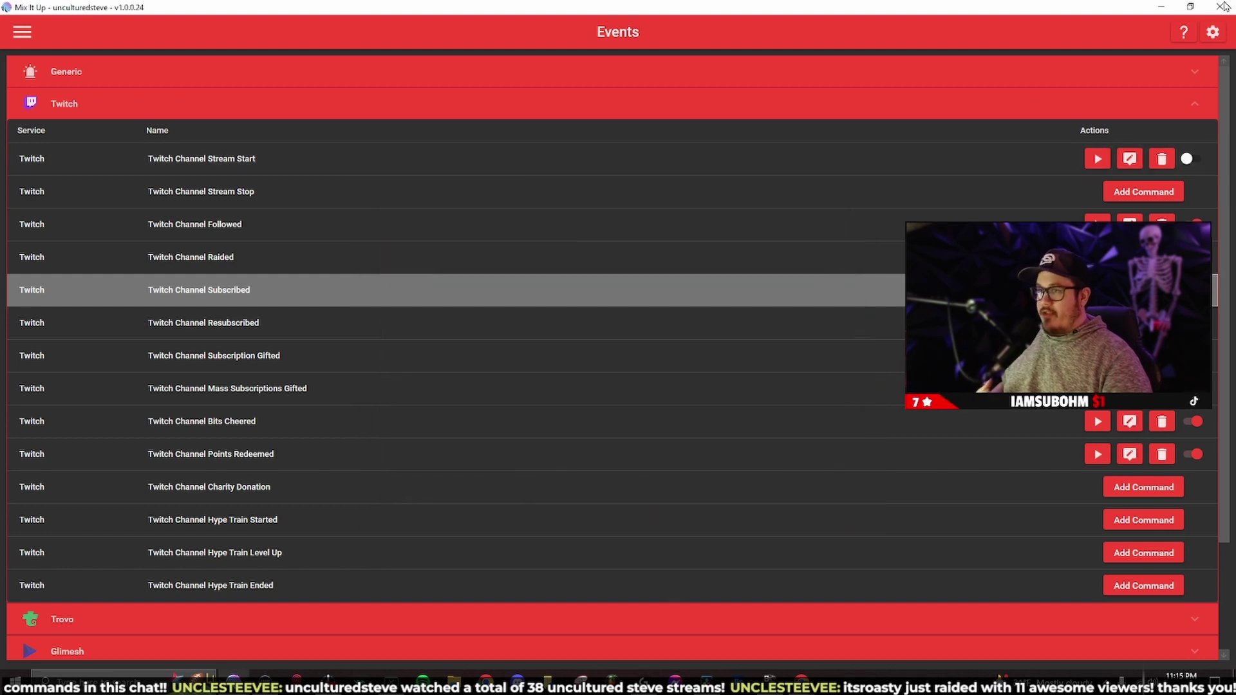
pyautogui.click(1190, 7)
# Test the Subscribed event so chat shows 'just subbed with a Tier 1', then open Resubscribed
pyautogui.click(760, 353)
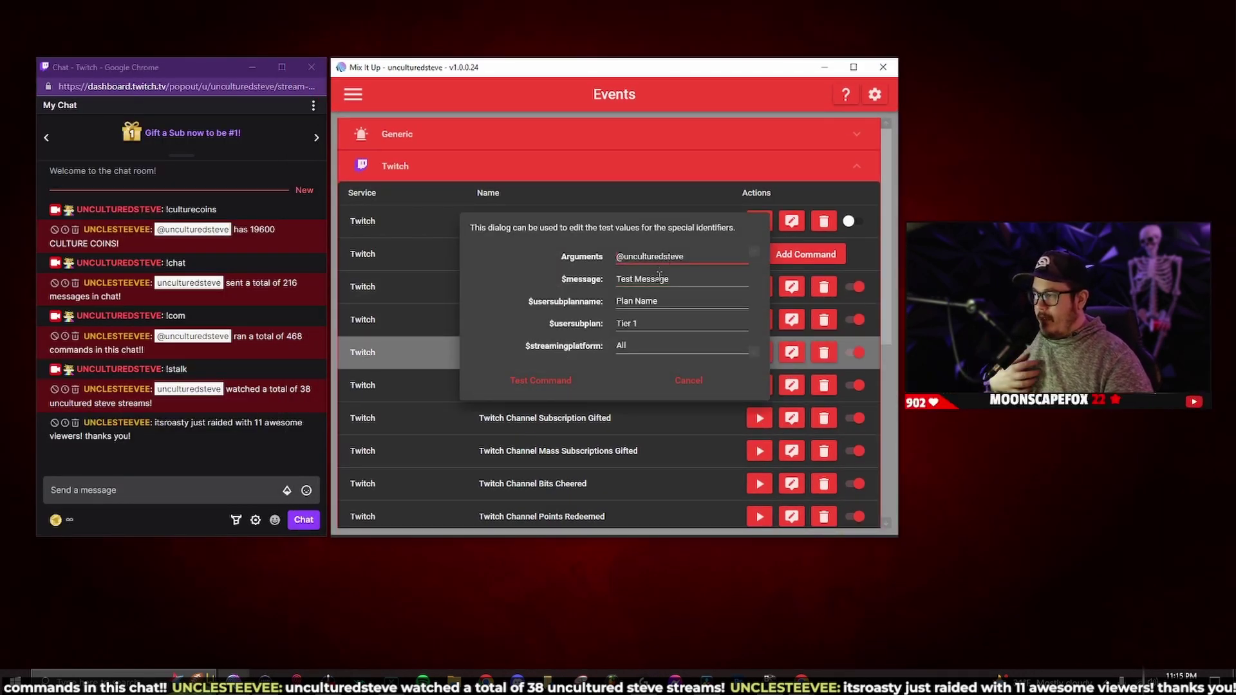
pyautogui.click(552, 381)
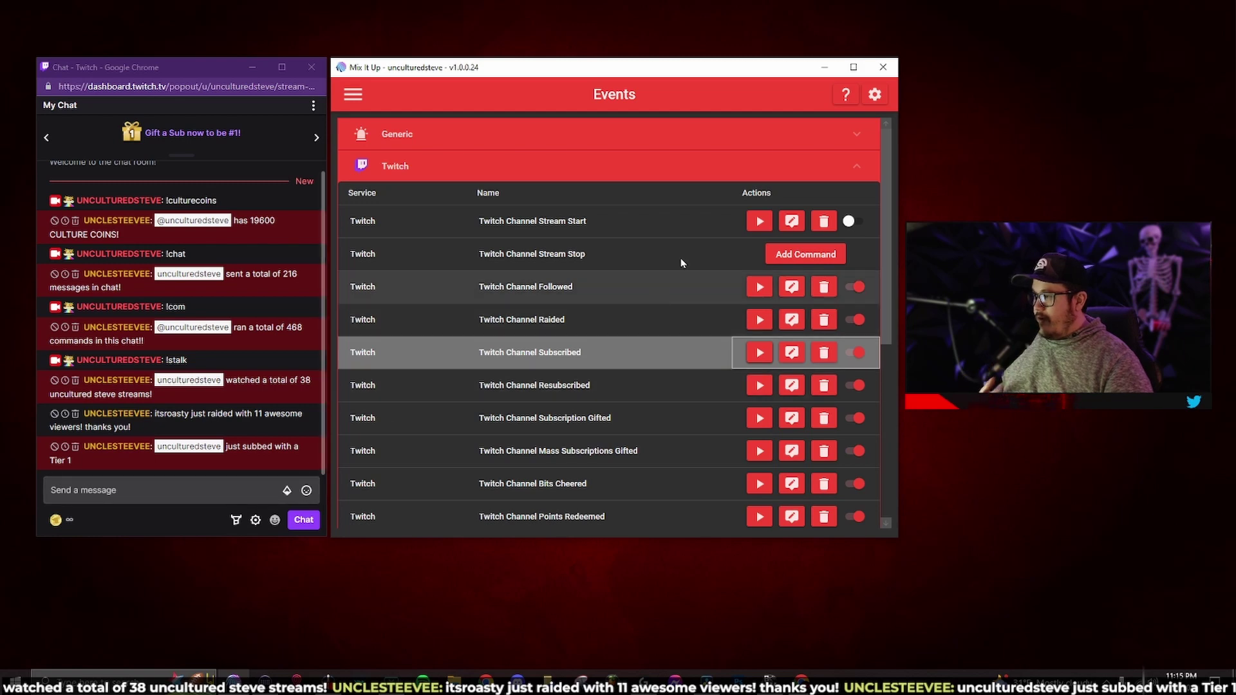
pyautogui.click(854, 67)
pyautogui.doubleClick(433, 336)
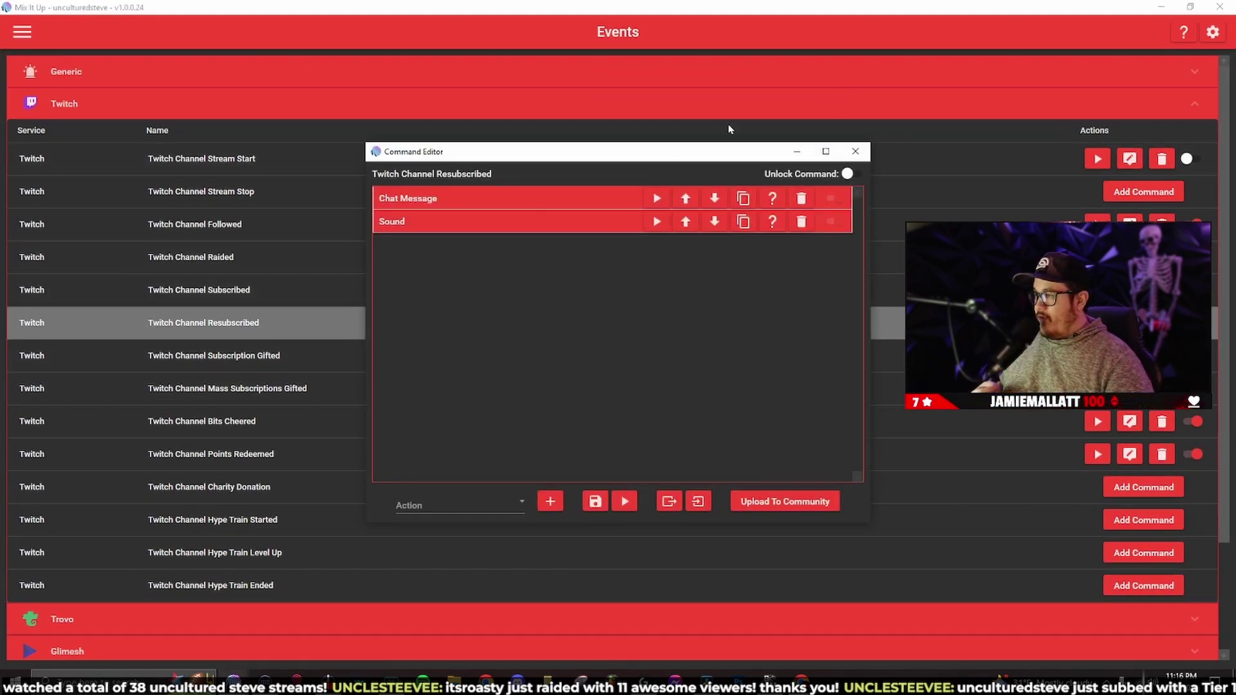
pyautogui.click(483, 226)
pyautogui.click(558, 222)
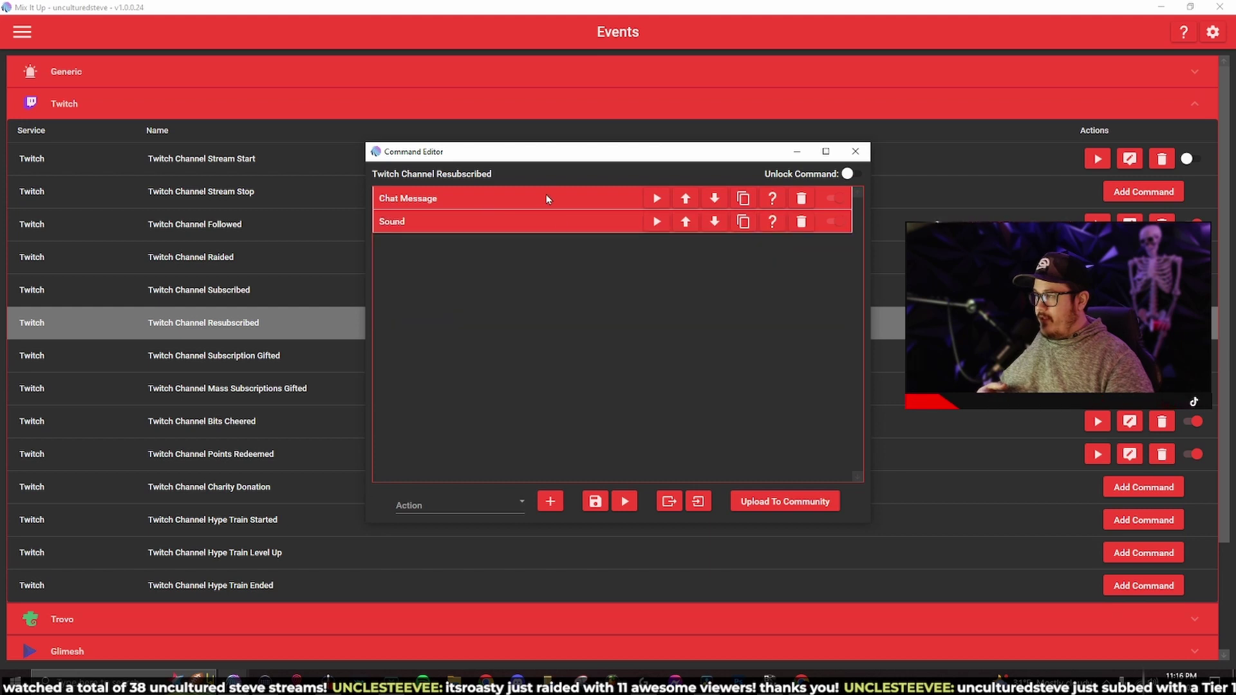
pyautogui.click(547, 198)
pyautogui.moveTo(389, 275); pyautogui.dragTo(417, 273)
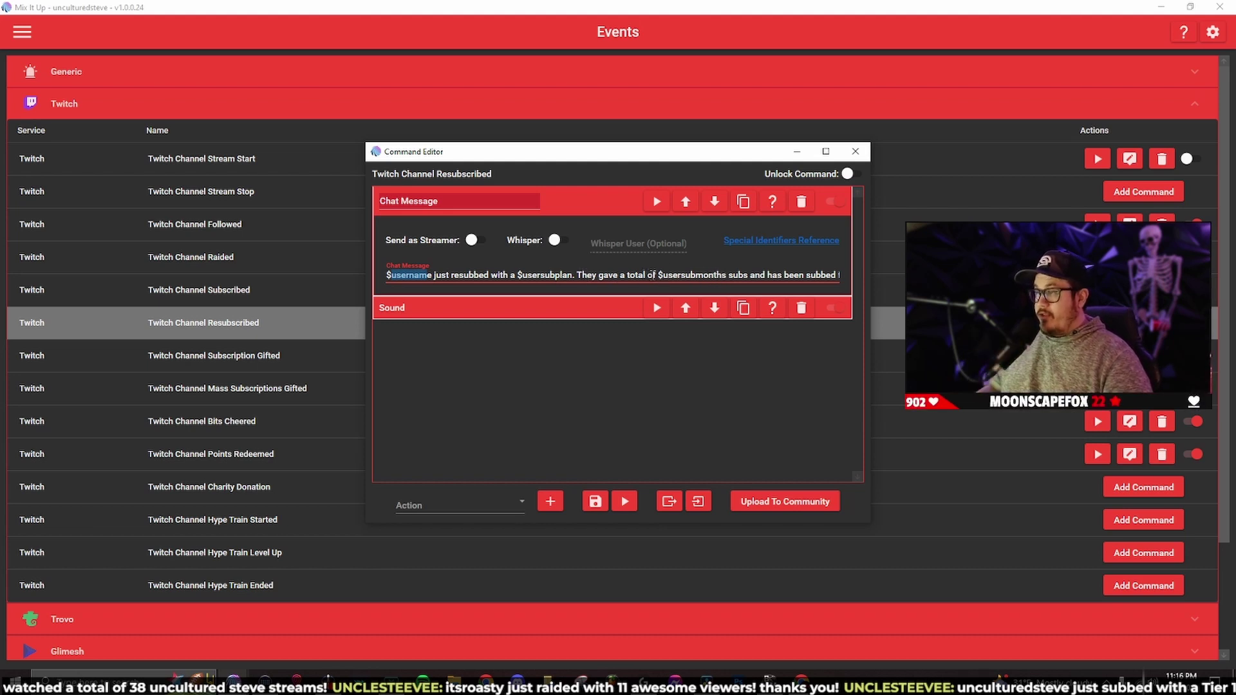
pyautogui.moveTo(702, 275); pyautogui.dragTo(753, 274)
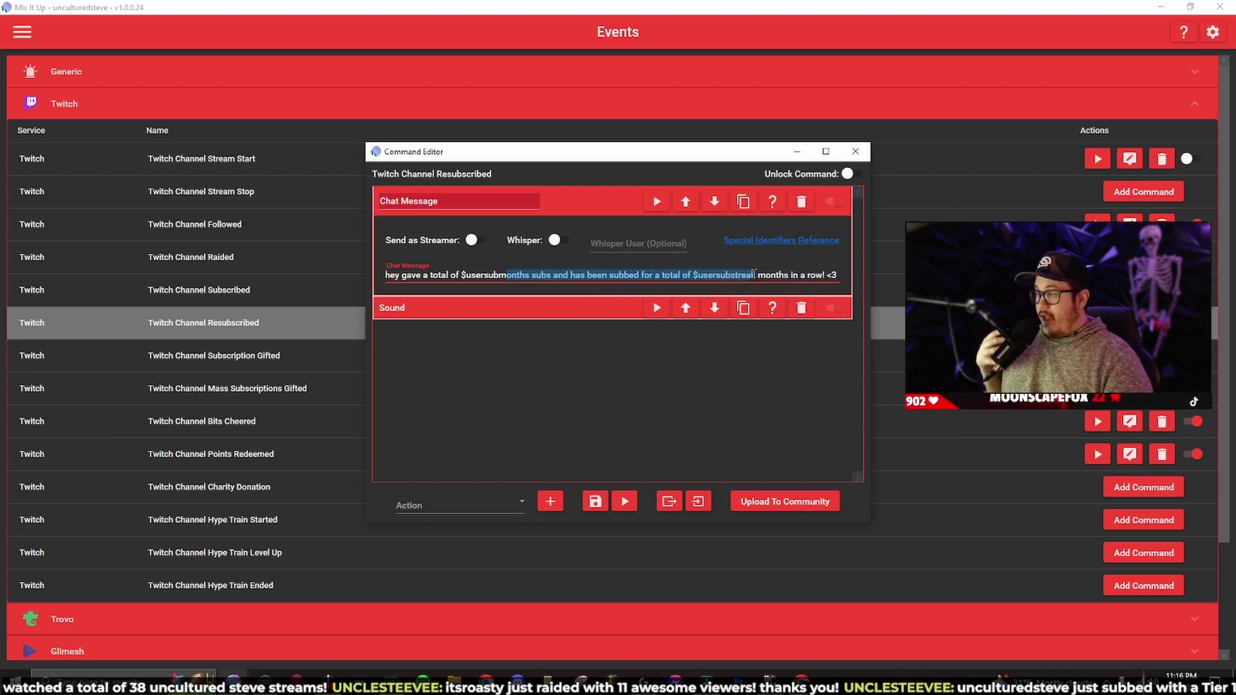
pyautogui.click(655, 275)
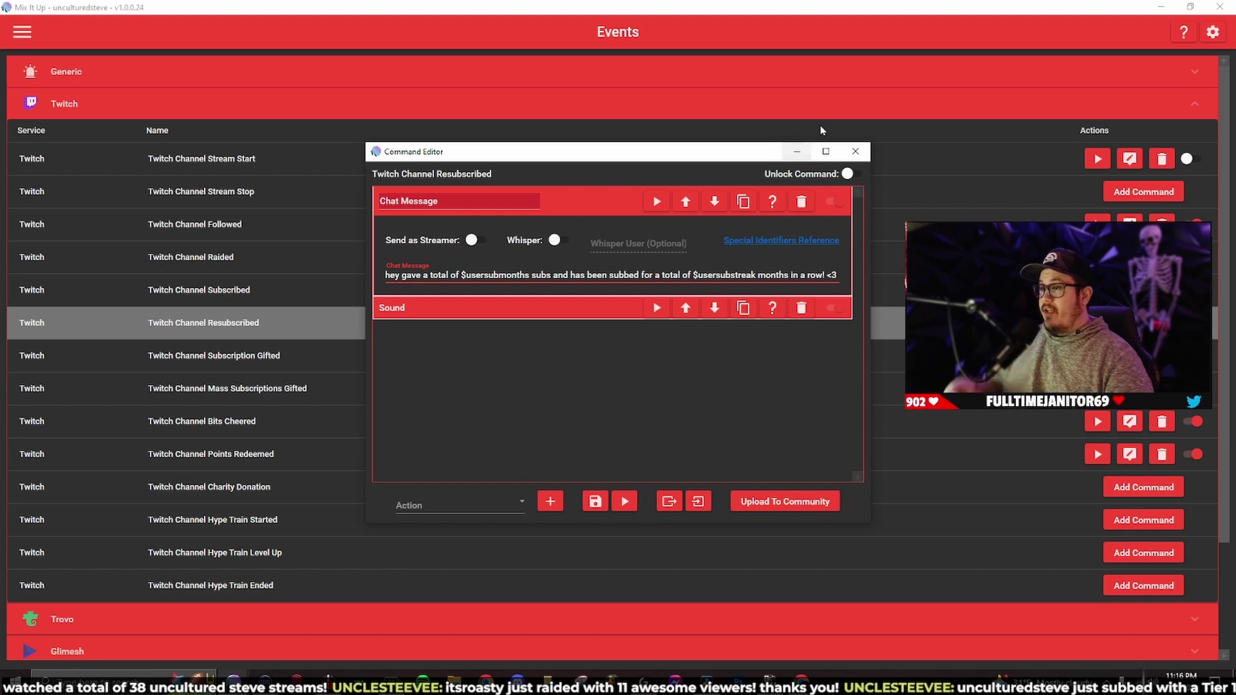
pyautogui.click(855, 152)
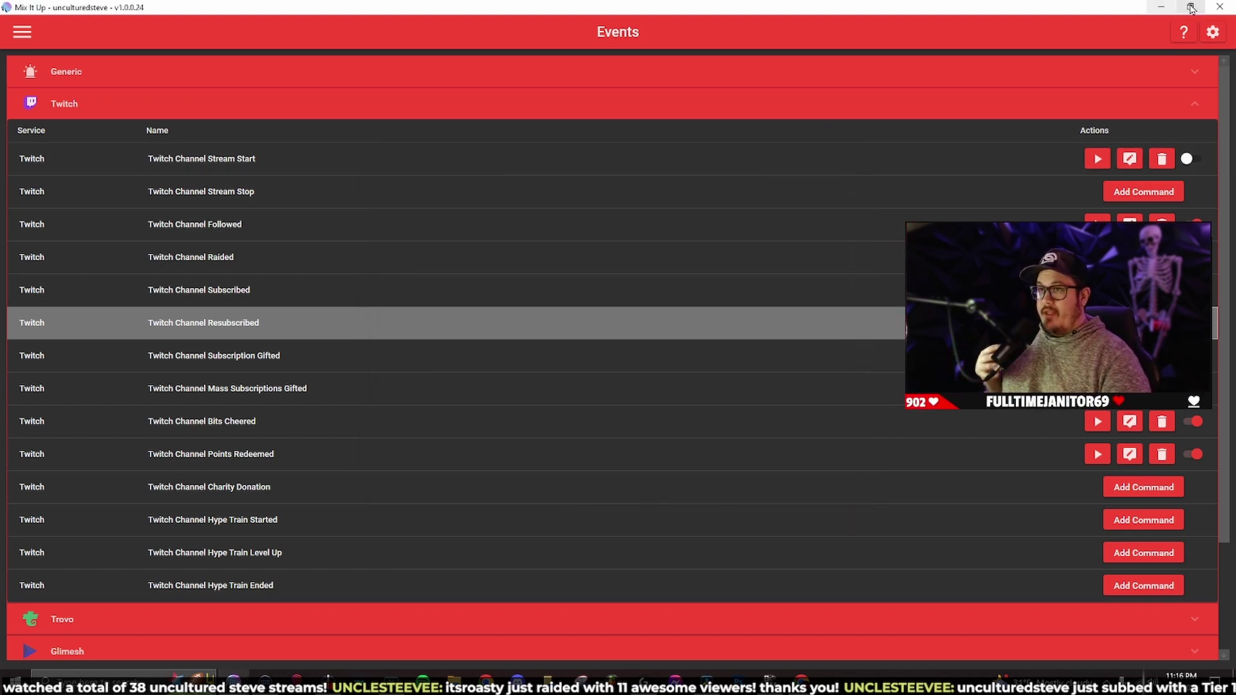
pyautogui.click(1191, 7)
# Test the Resubscribed event: Tier 1, 5 total subs, 3 months in a row posted in chat
pyautogui.click(760, 386)
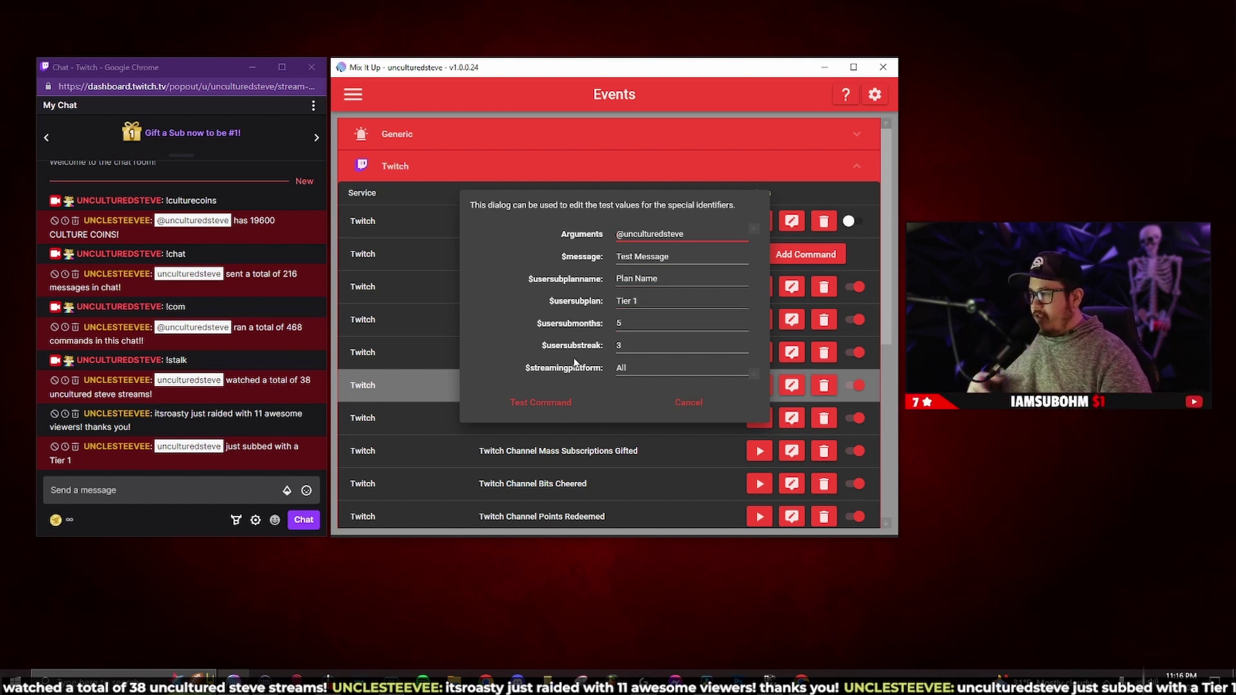
pyautogui.click(541, 402)
pyautogui.click(214, 497)
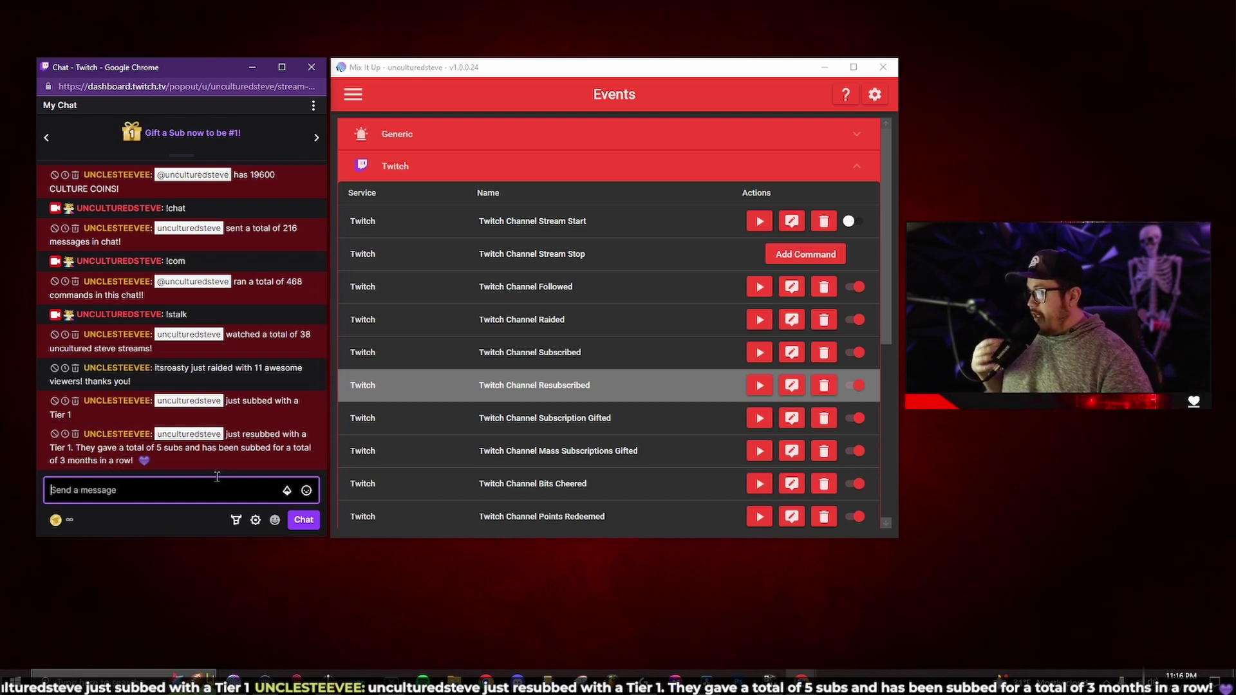
pyautogui.click(854, 67)
pyautogui.scroll(-1, 442, 388)
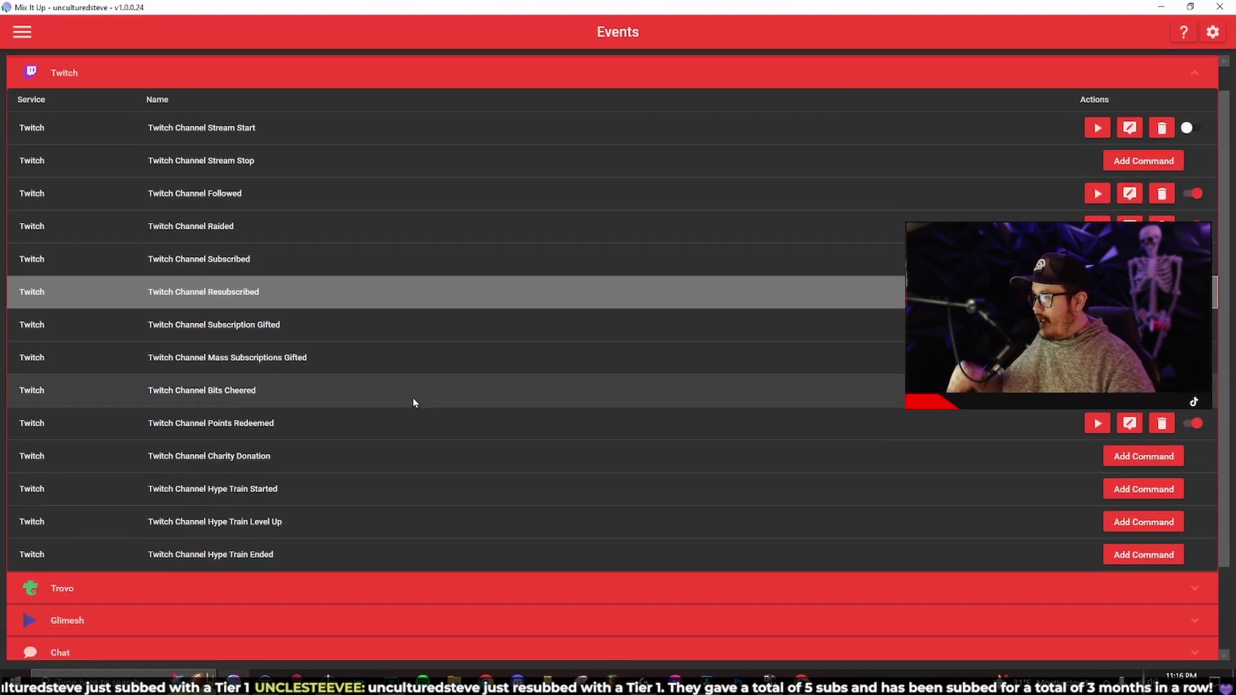
pyautogui.click(412, 396)
pyautogui.click(1130, 390)
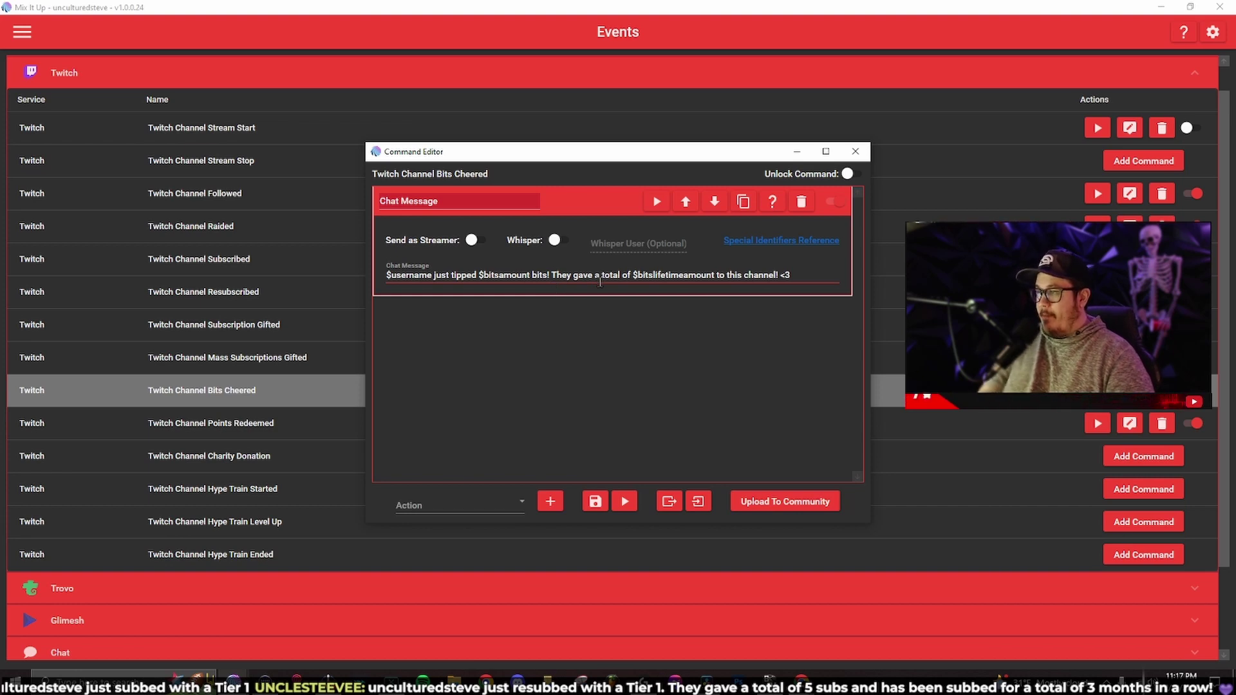
pyautogui.click(856, 152)
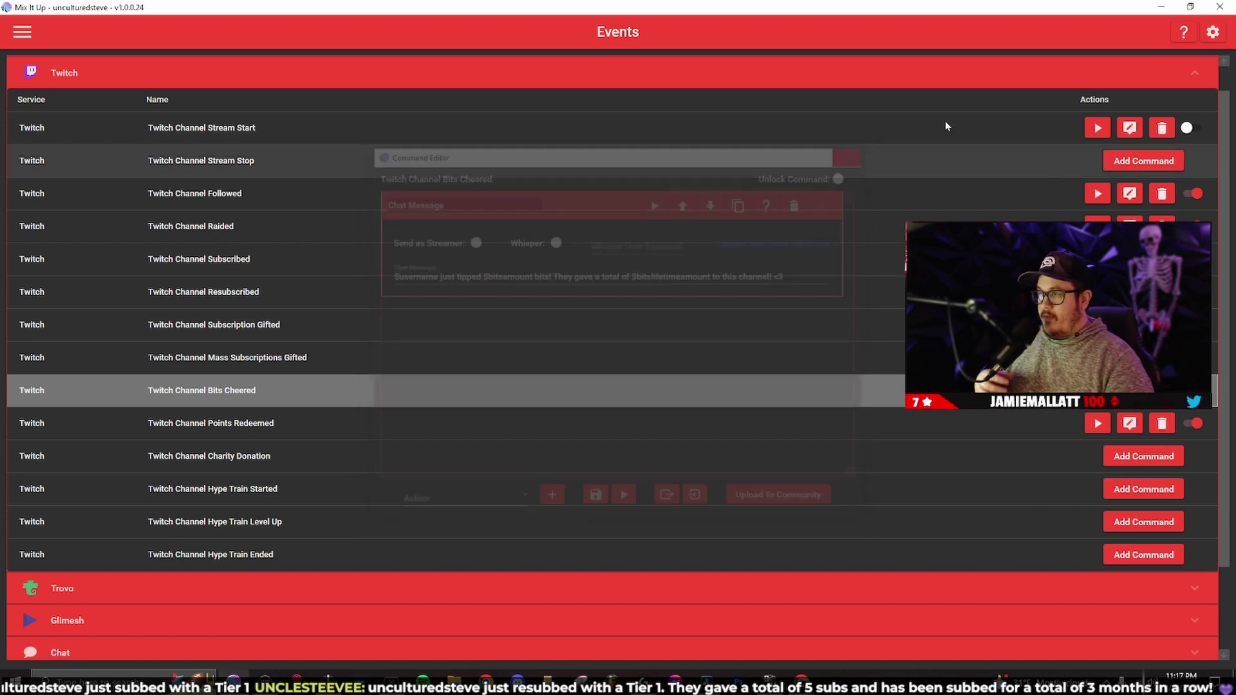
# Test the Bits Cheered event with 10 bits, posting a 100-bit channel total in chat
pyautogui.click(1191, 7)
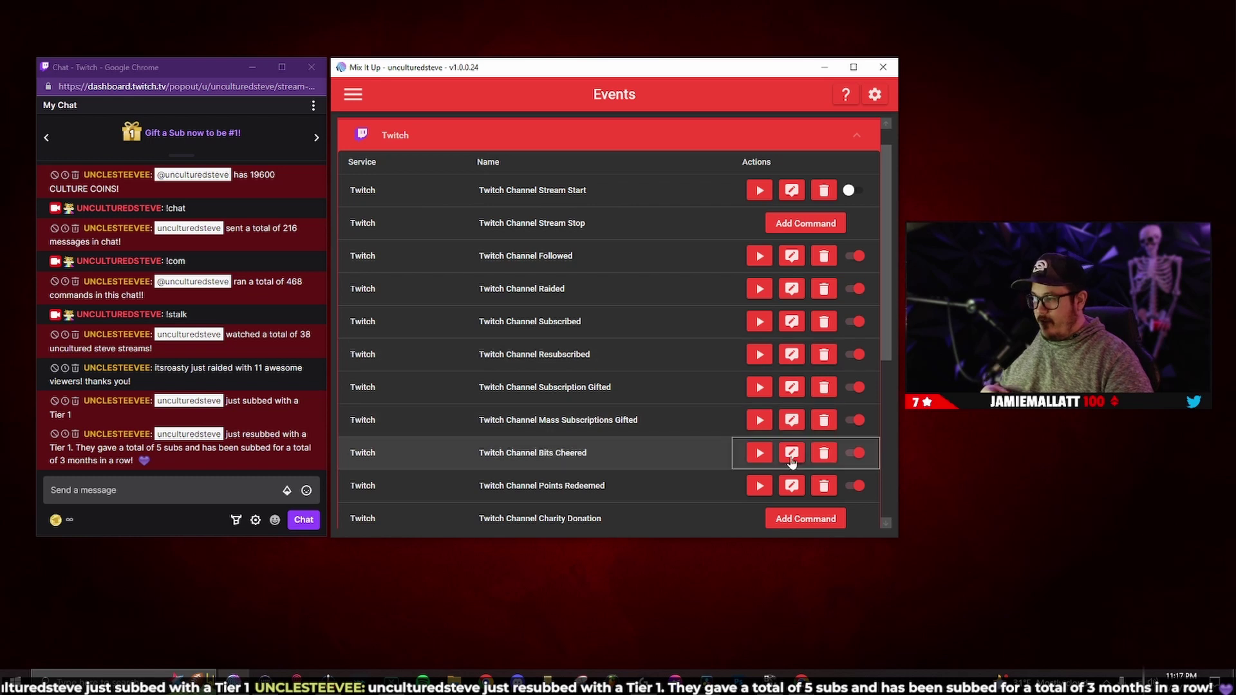
pyautogui.click(760, 452)
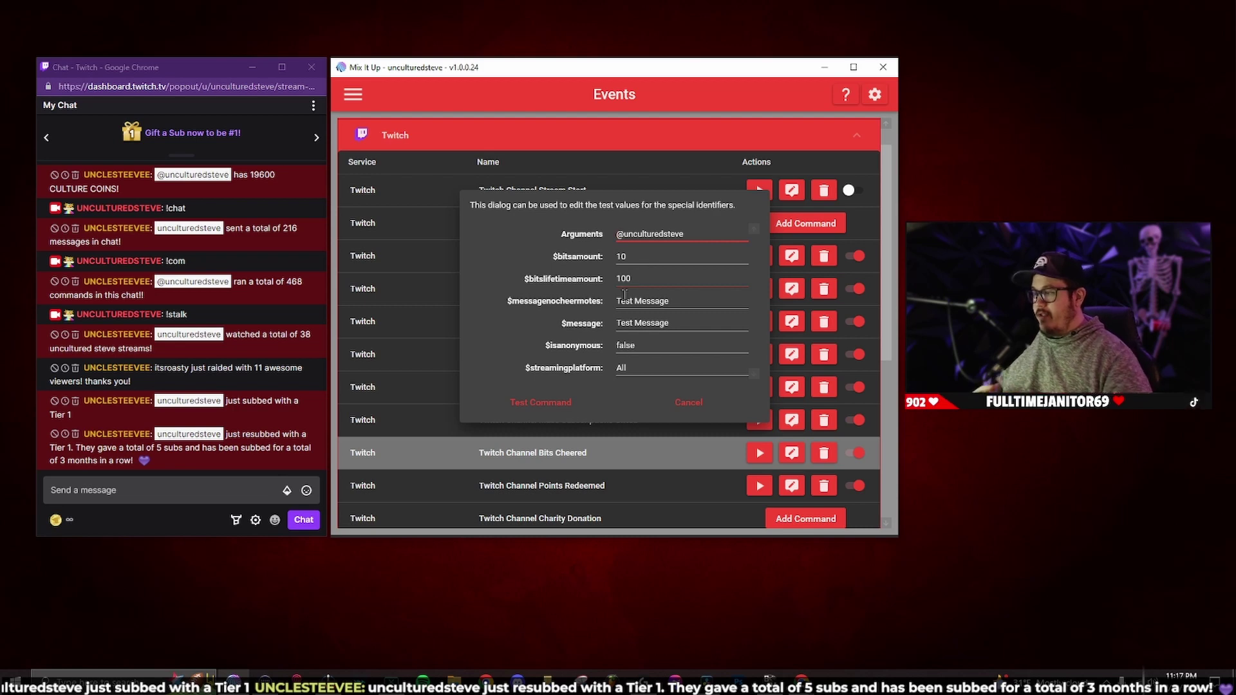
pyautogui.click(529, 403)
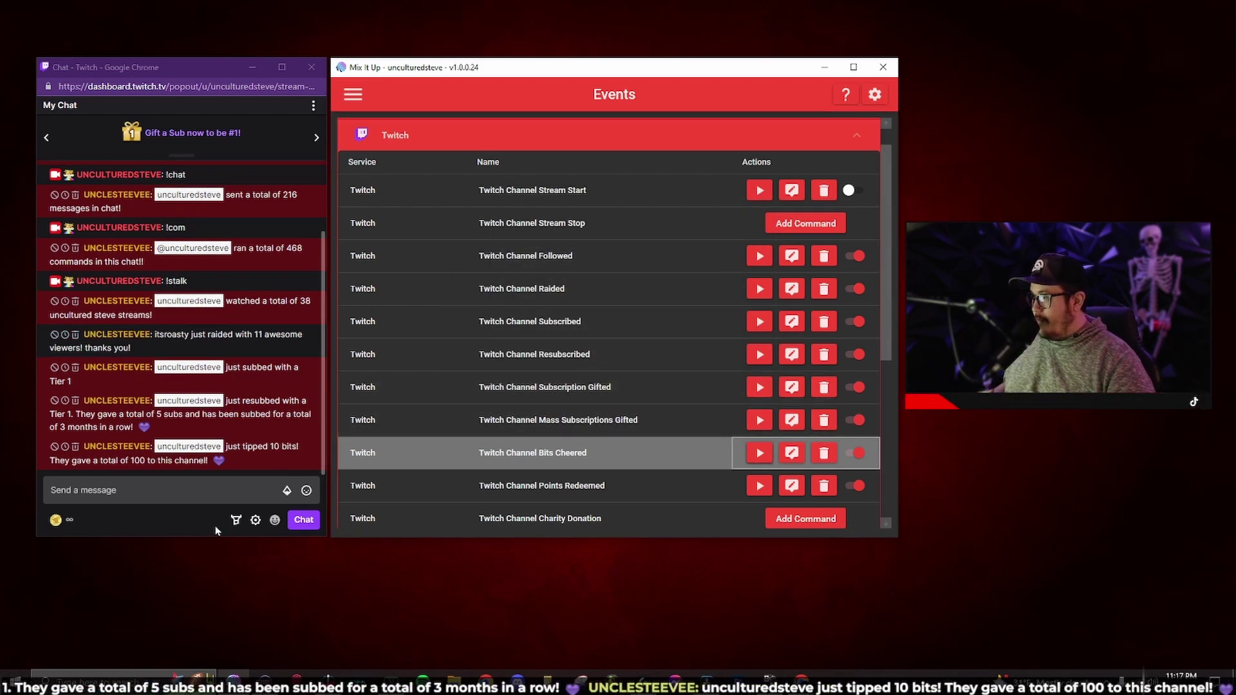